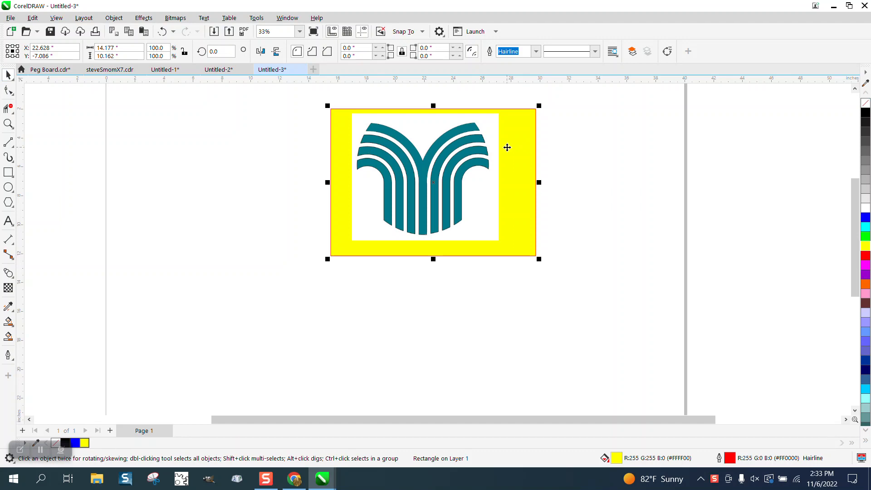
- Delete the yellow rectangle behind the teal logo and move the logo bitmap toward the page's right side
left_click_drag(510, 146, 708, 148)
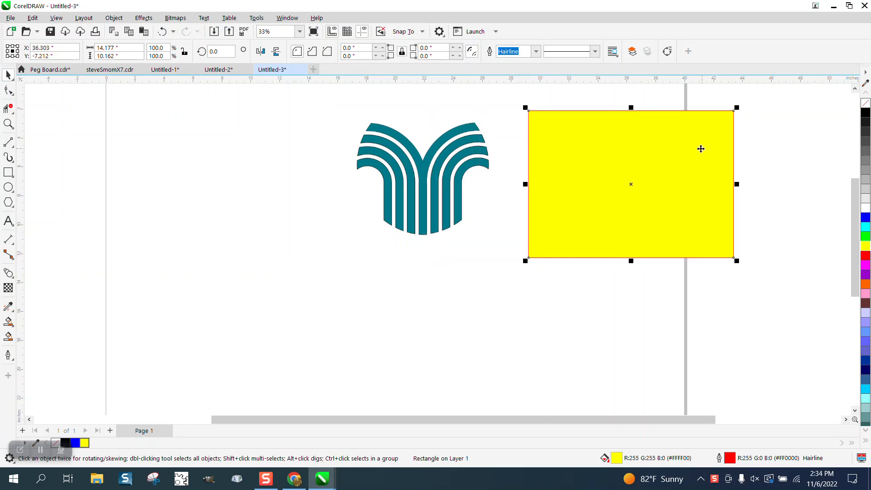
key("Delete")
left_click_drag(469, 149, 614, 143)
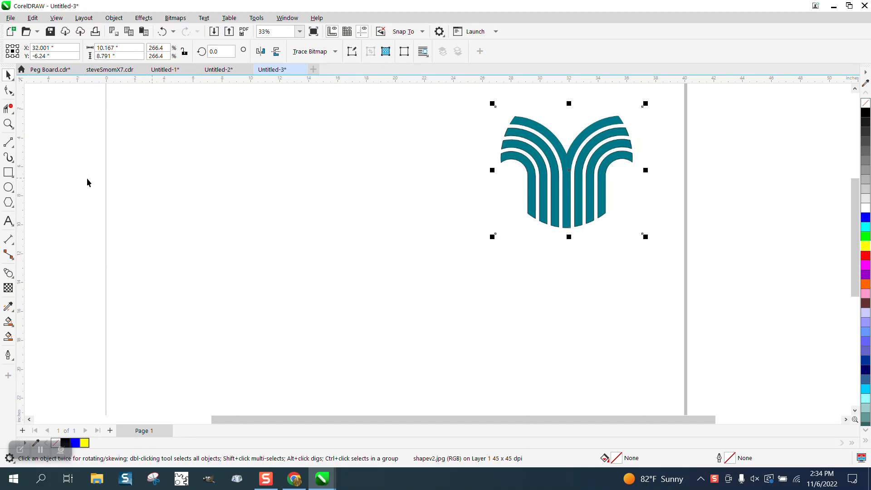
- Draw a vertical rectangle about 7.7 by 13.3 inches beside the logo and round its corners fully to a 3.858-inch radius
left_click(9, 172)
left_click_drag(423, 153, 311, 345)
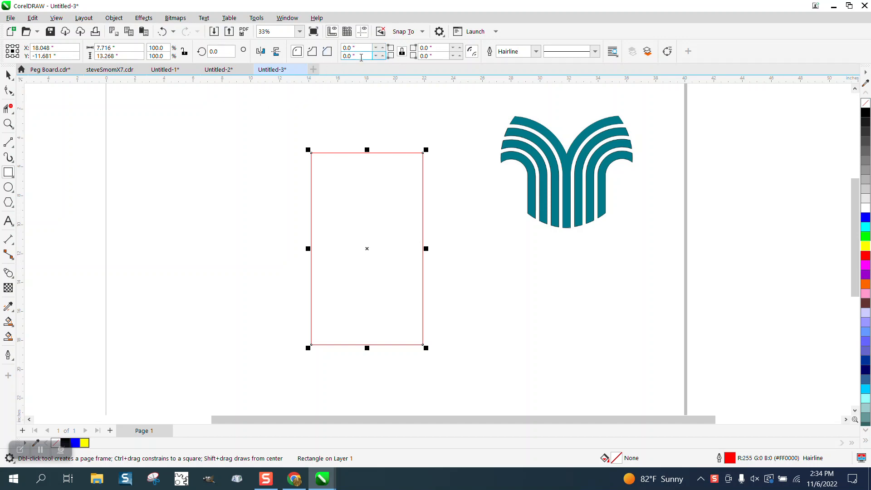
left_click(8, 90)
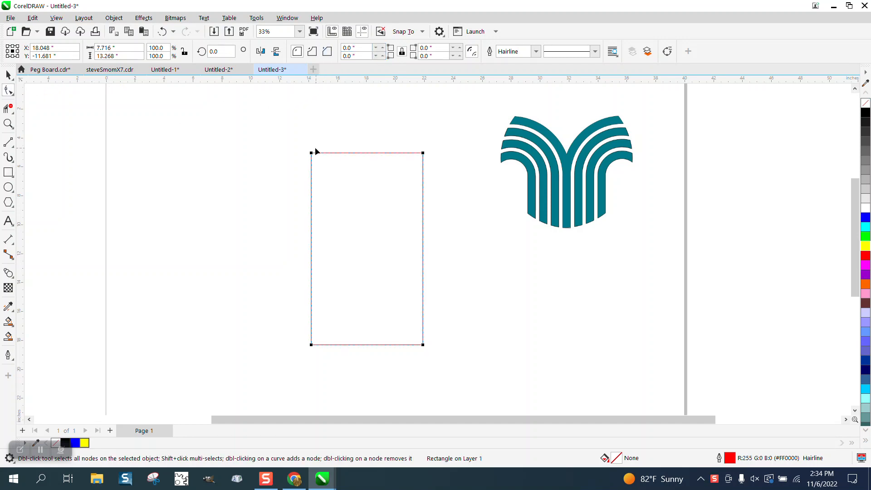
left_click_drag(315, 154, 379, 152)
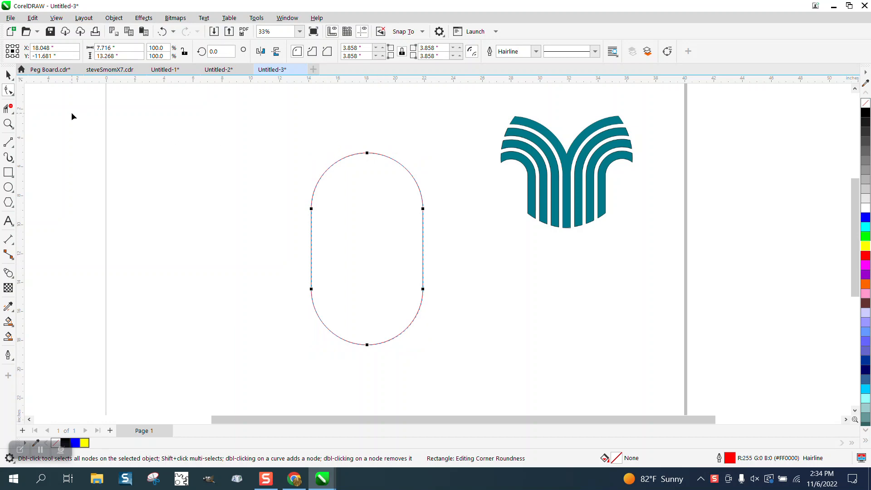
left_click(11, 74)
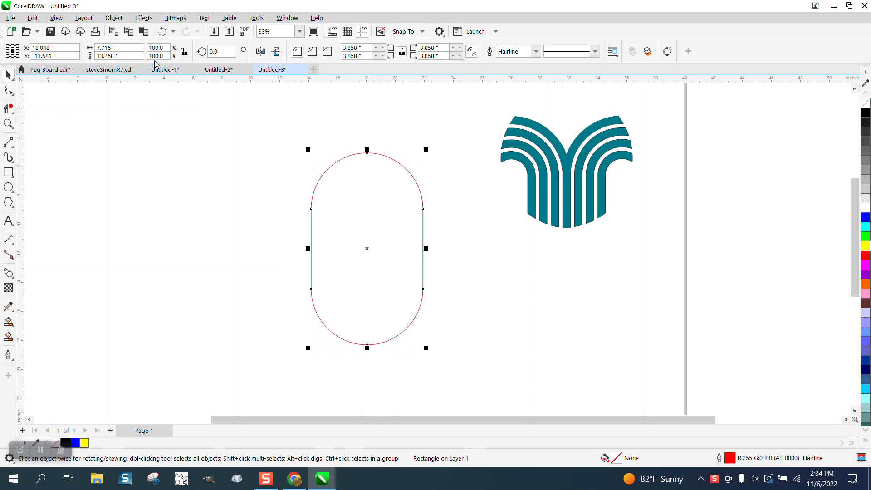
- Apply an inside contour with 3 steps and a 0.75-inch offset to the rounded rectangle
left_click(143, 18)
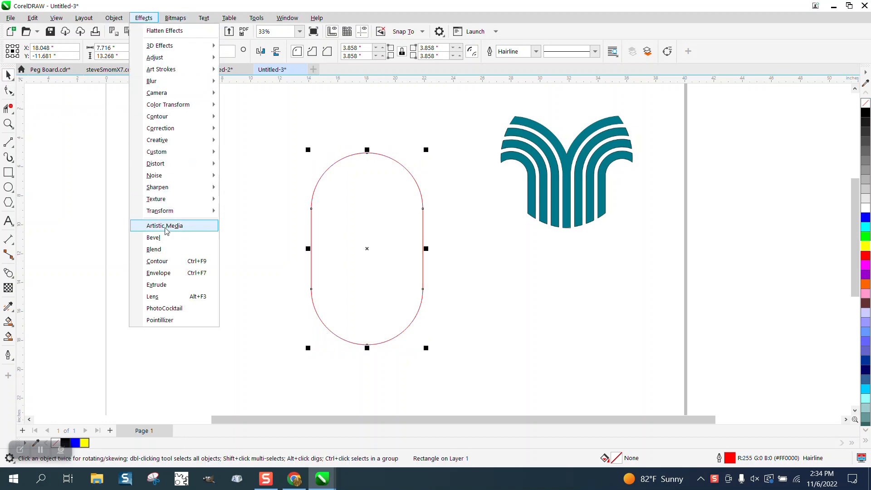
left_click(167, 261)
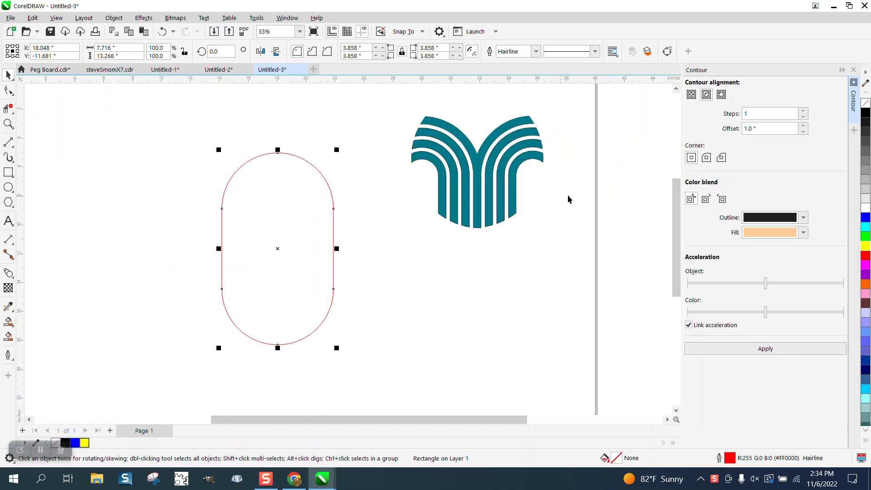
left_click(765, 348)
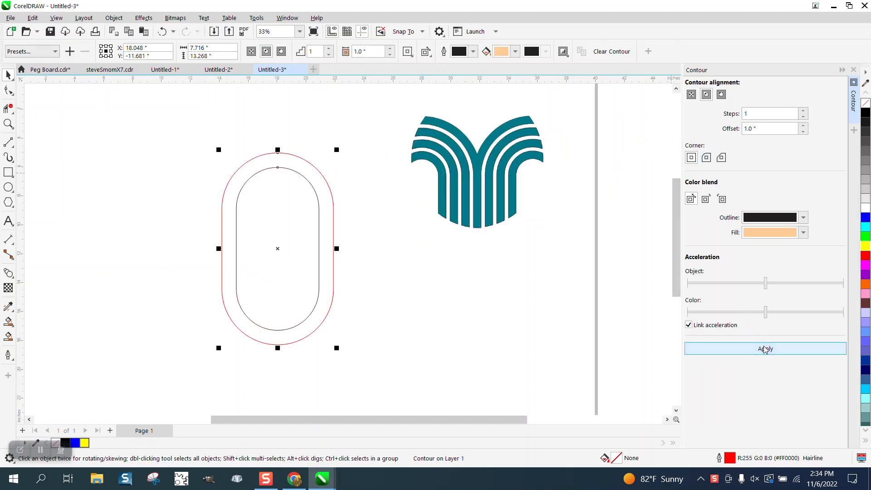
left_click(162, 31)
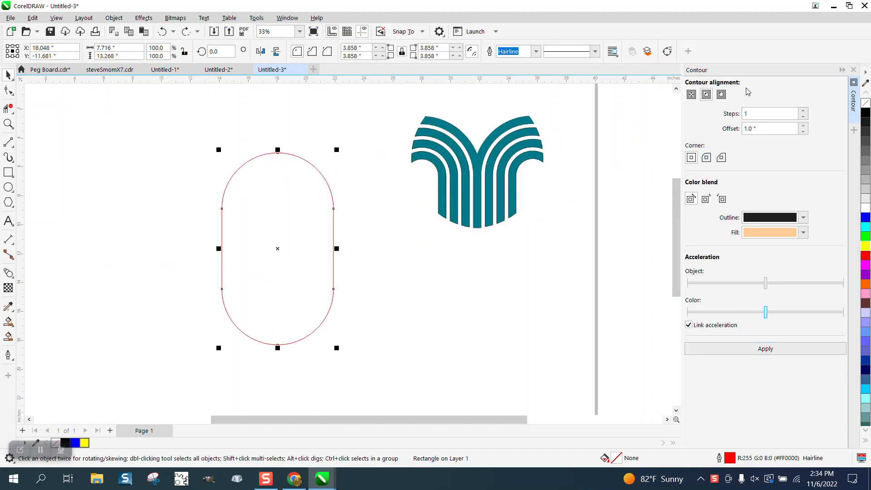
left_click_drag(767, 128, 717, 131)
type(".75")
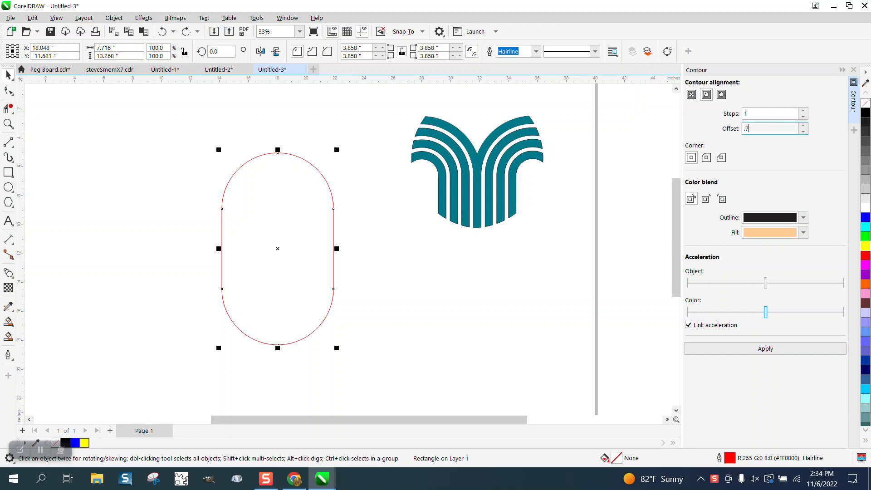
left_click(803, 111)
left_click(802, 111)
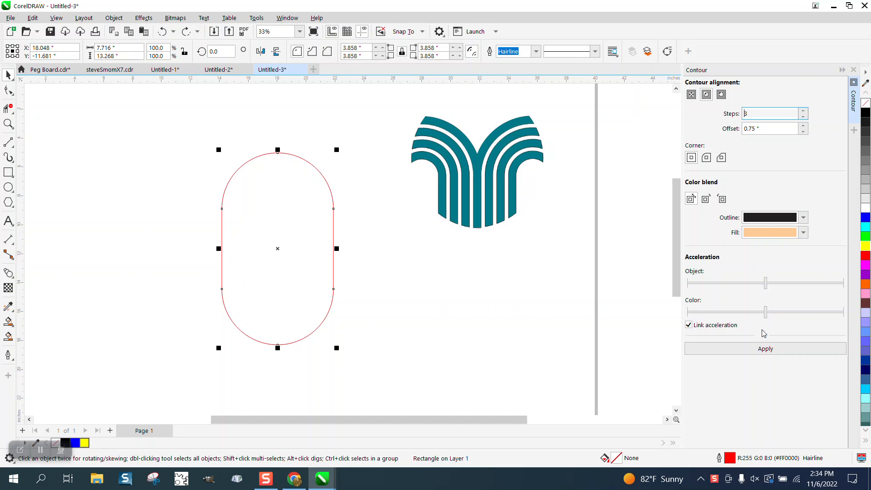
left_click(765, 348)
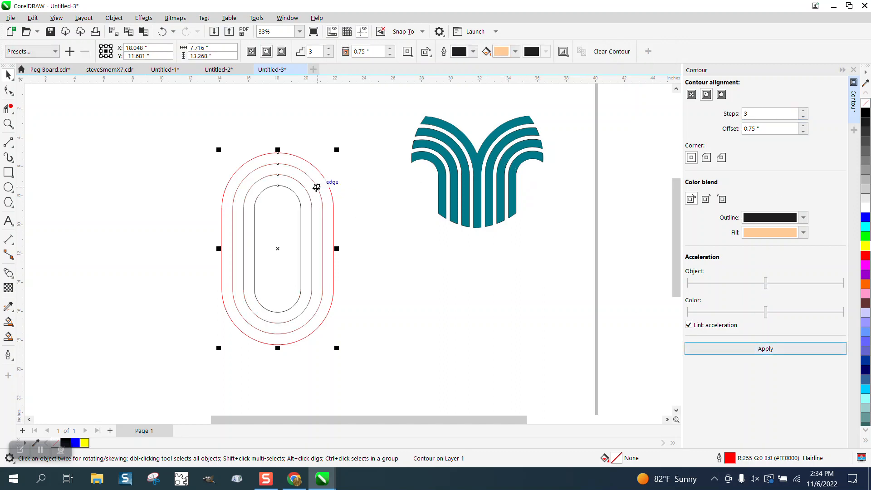
- Break the contour apart from the rounded rectangle
left_click_drag(214, 131, 373, 343)
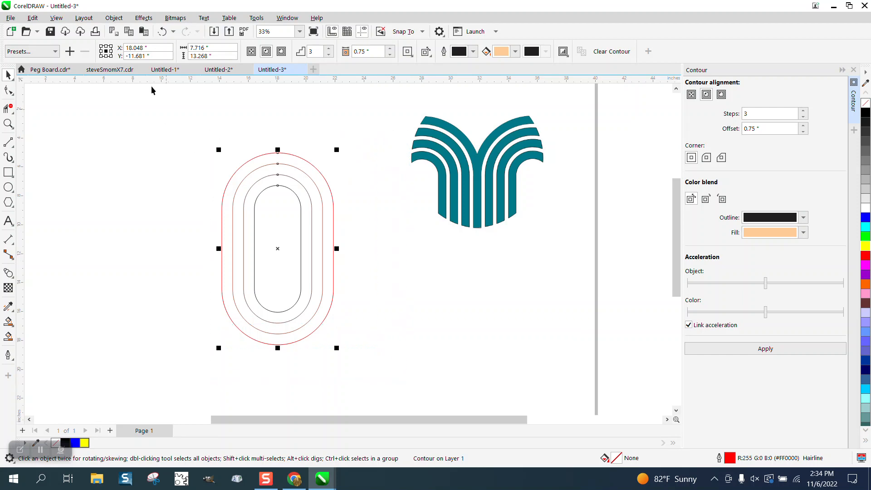
left_click(114, 18)
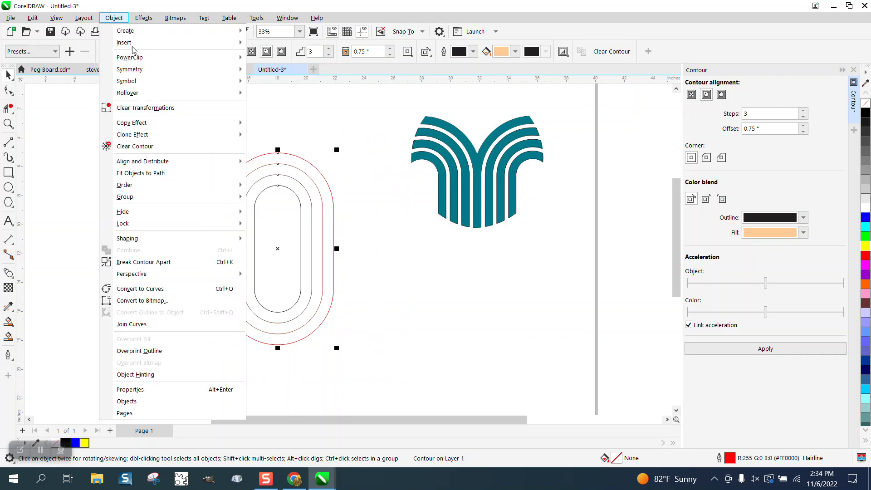
left_click(145, 261)
- Group the outer rounded rectangle with the separated contour outlines
left_click_drag(199, 133, 409, 363)
left_click(114, 18)
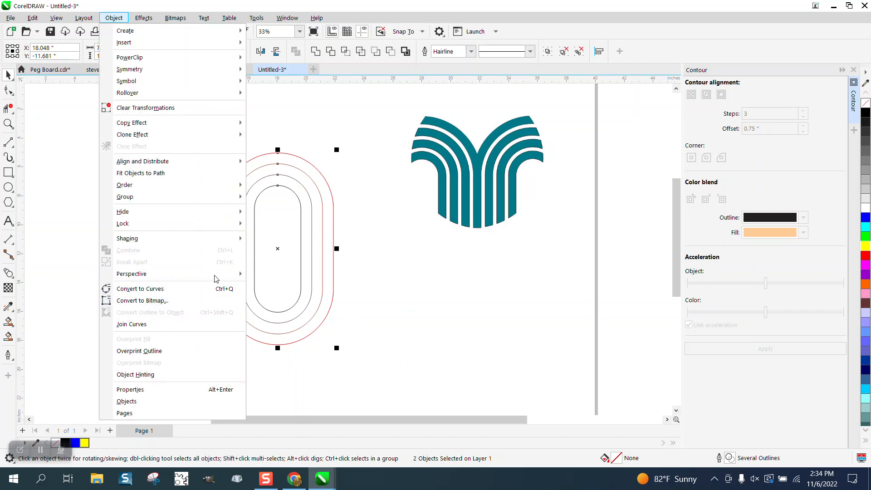
left_click(257, 110)
left_click(203, 118)
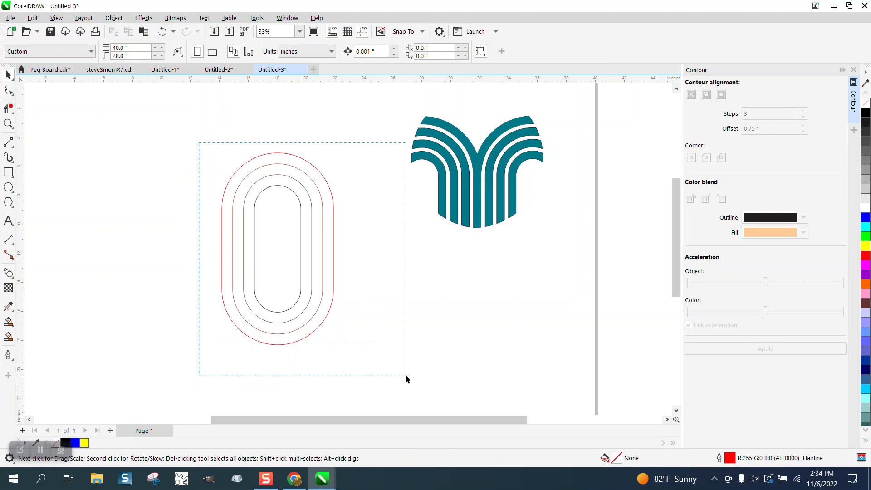
left_click_drag(406, 374, 406, 374)
left_click(114, 18)
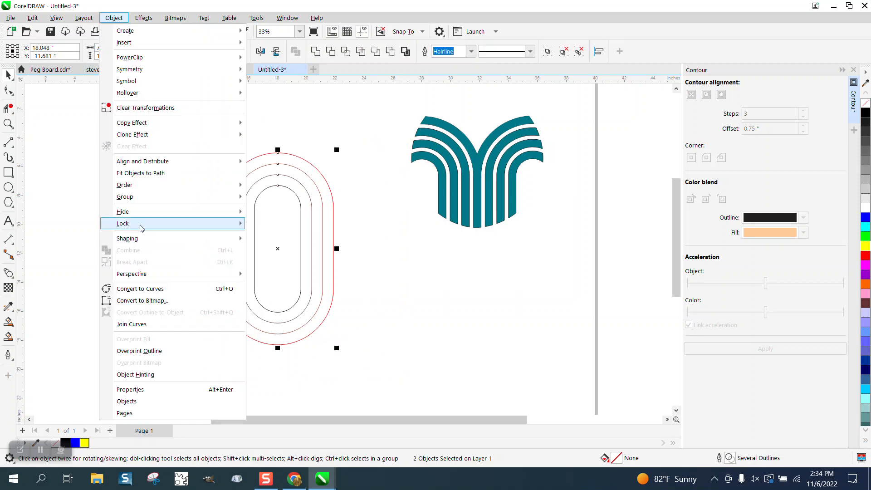
mouse_move(145, 200)
left_click(257, 200)
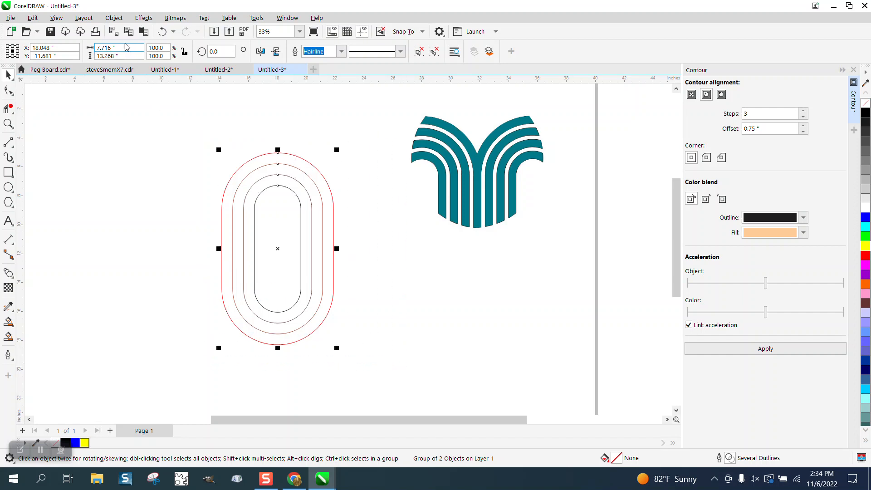
- Ungroup all the nested outlines into separate objects
left_click(113, 18)
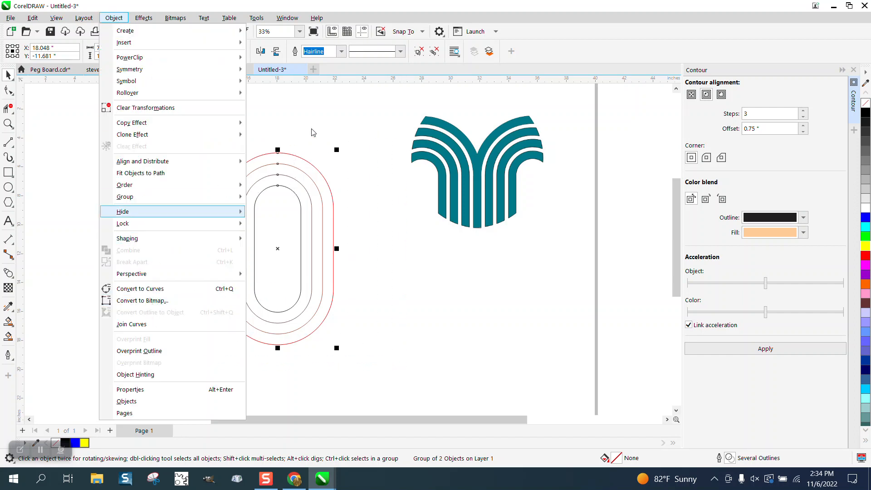
left_click(211, 119)
left_click_drag(379, 334, 380, 335)
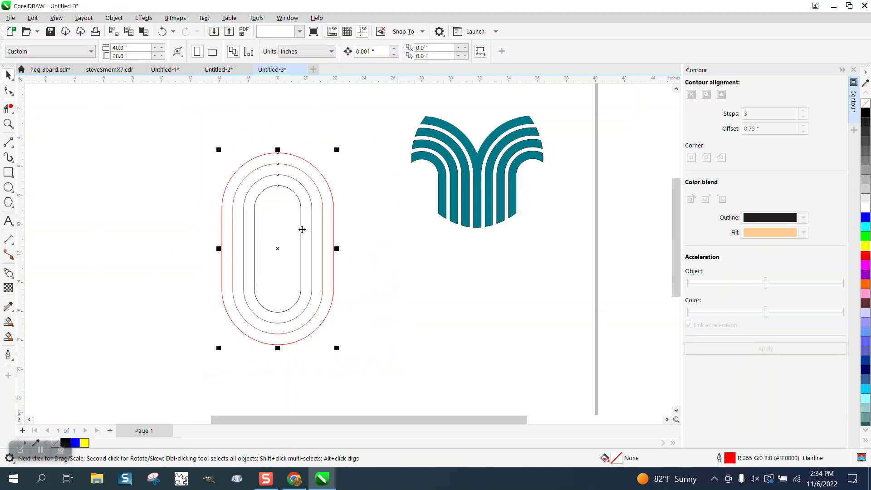
left_click(114, 19)
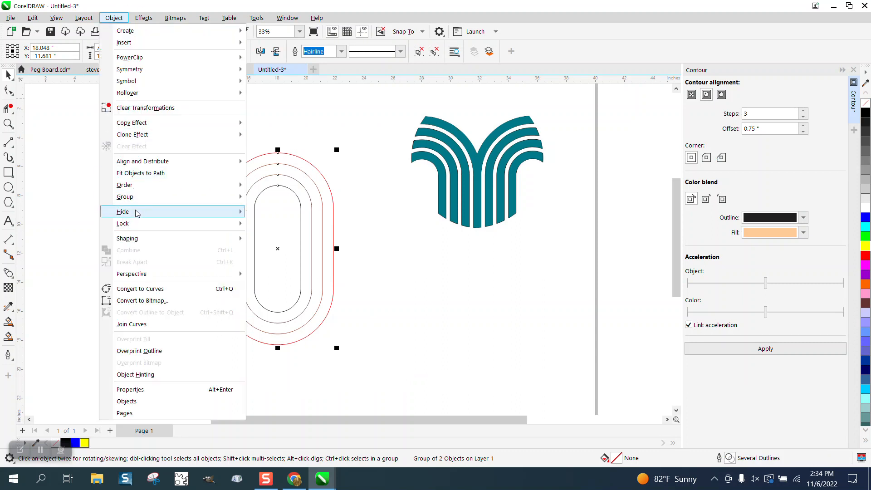
mouse_move(136, 197)
left_click(269, 220)
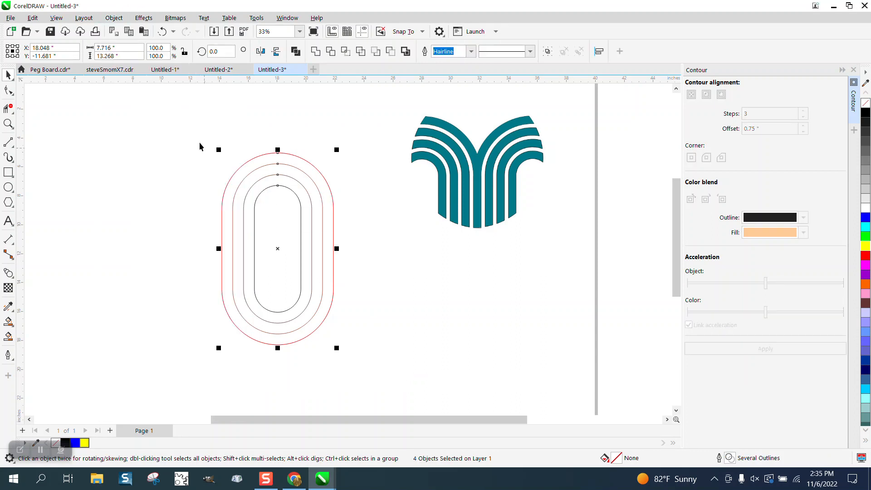
- Try to convert the four hairline outlines to objects, and undo the conversion
left_click_drag(200, 142, 390, 361)
left_click(114, 18)
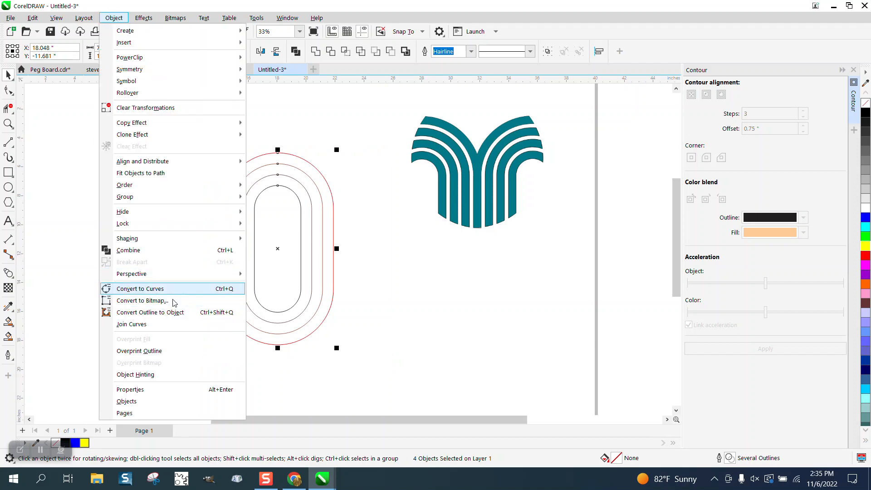
left_click(175, 312)
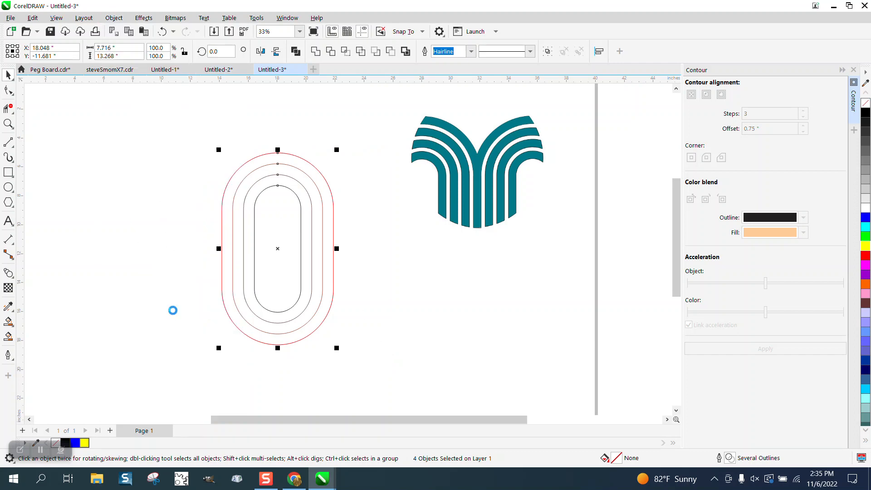
left_click(162, 31)
- Set the outline width of all four rounded shapes to 36 pt
left_click(471, 52)
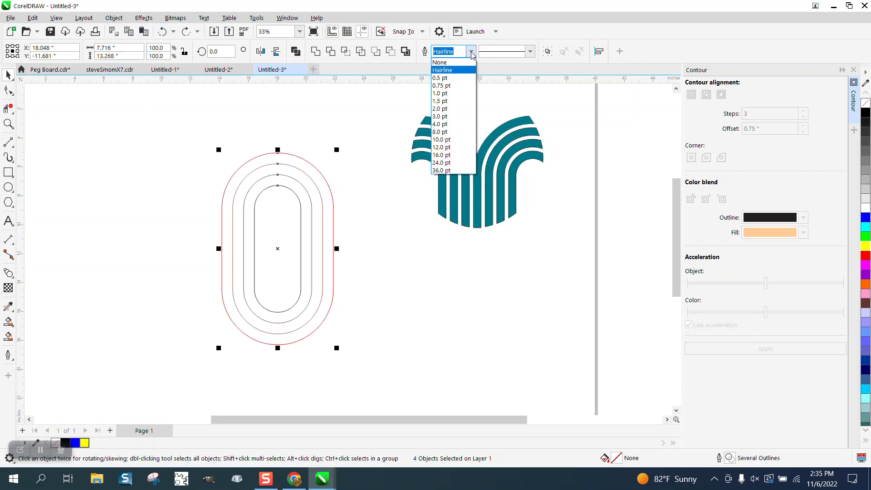
left_click(446, 162)
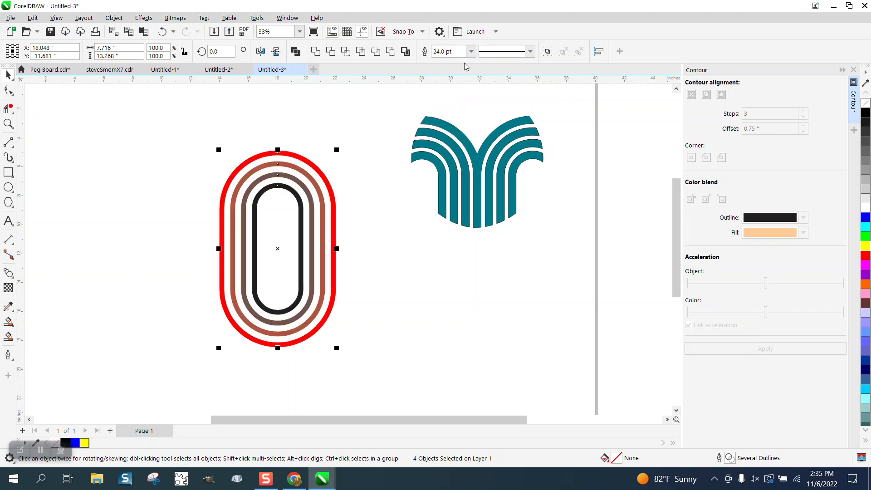
left_click(471, 51)
left_click(454, 173)
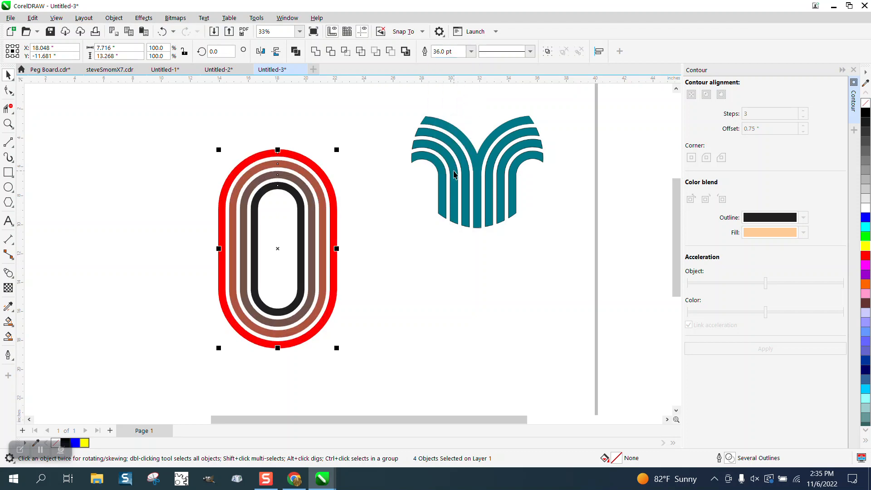
- Convert the four thick outlines to objects and give them no fill and a black hairline outline
left_click(114, 18)
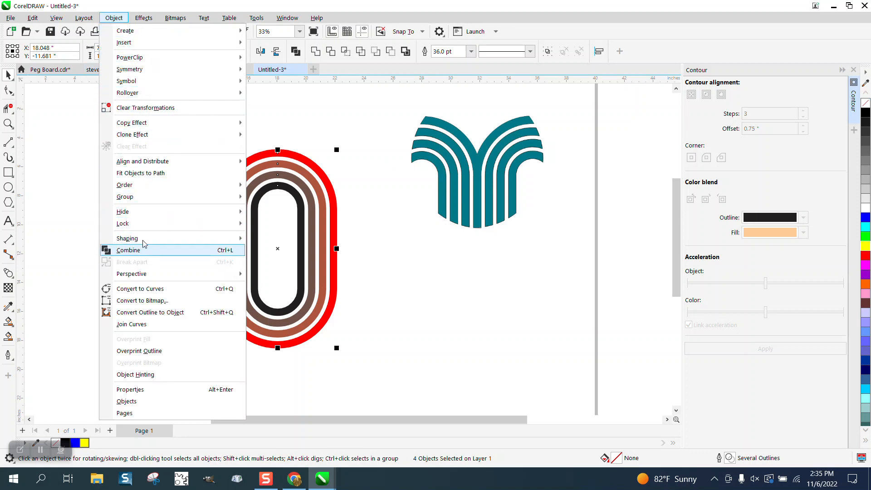
left_click(145, 312)
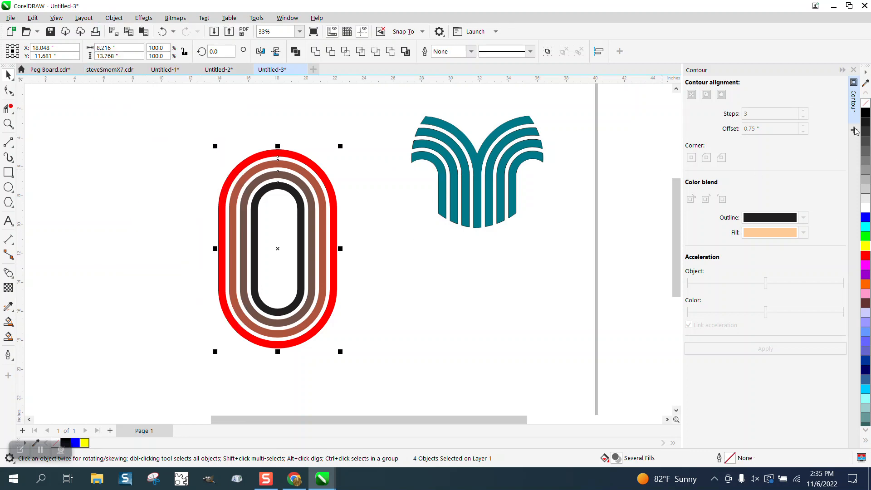
left_click(865, 103)
right_click(865, 112)
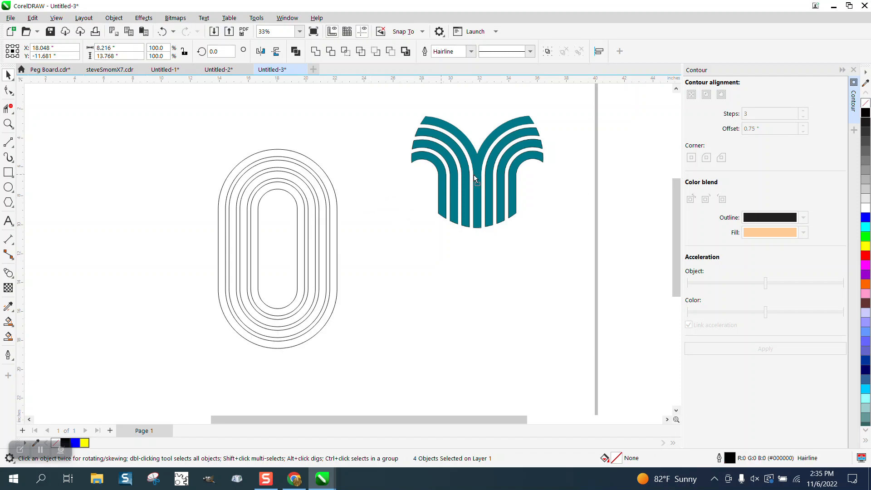
- Move the logo bitmap further right, and place all four rings at the page centre, X 20.0 and Y -14.0 inches
left_click_drag(473, 175, 576, 175)
left_click(227, 260)
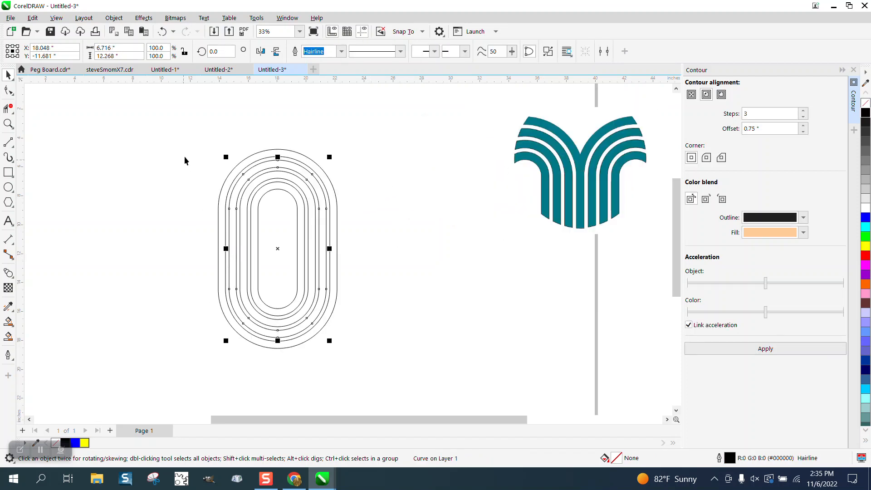
left_click_drag(192, 140, 446, 354)
left_click_drag(331, 290, 359, 323)
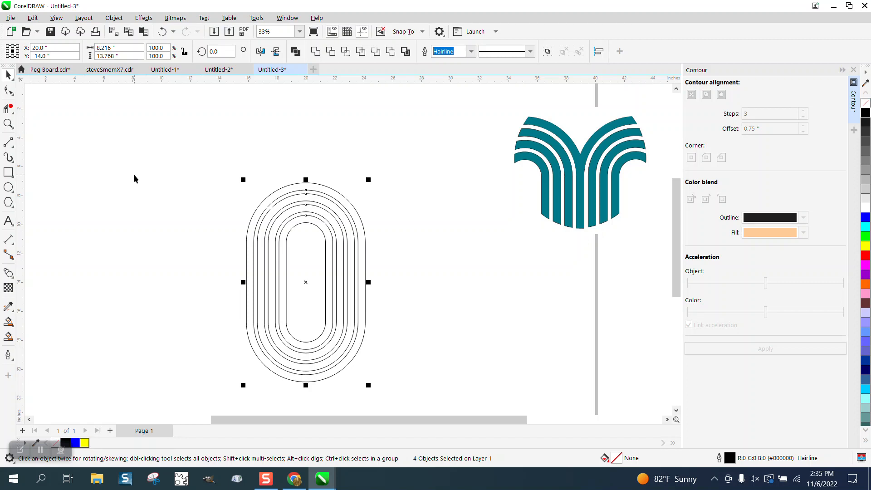
- Group the four rings and place a horizontally mirrored copy directly against the group's left side
left_click_drag(237, 171, 451, 401)
key("ctrl+g")
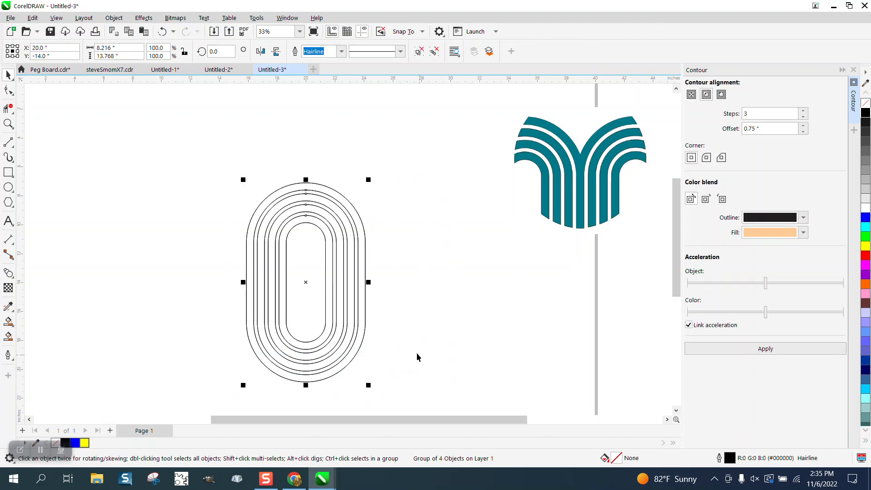
left_click_drag(369, 282, 231, 284)
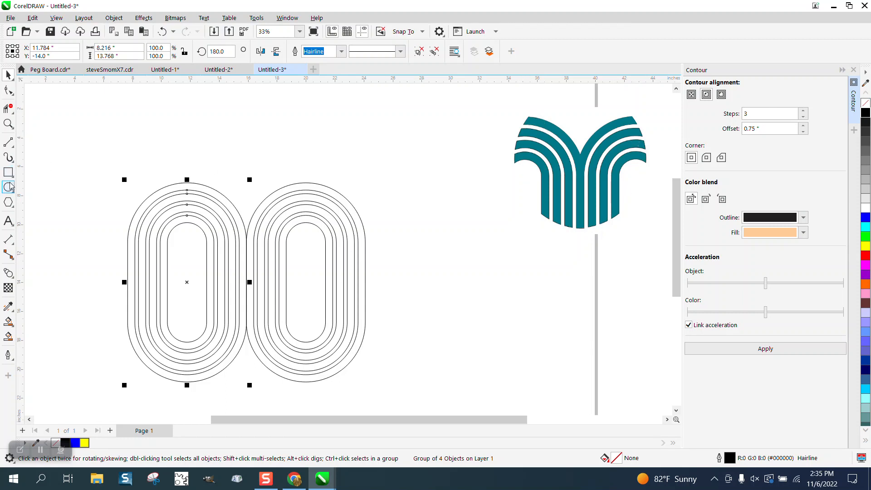
- Group the two mirrored ring groups together and centre the combined group on the page
left_click_drag(72, 162, 443, 404)
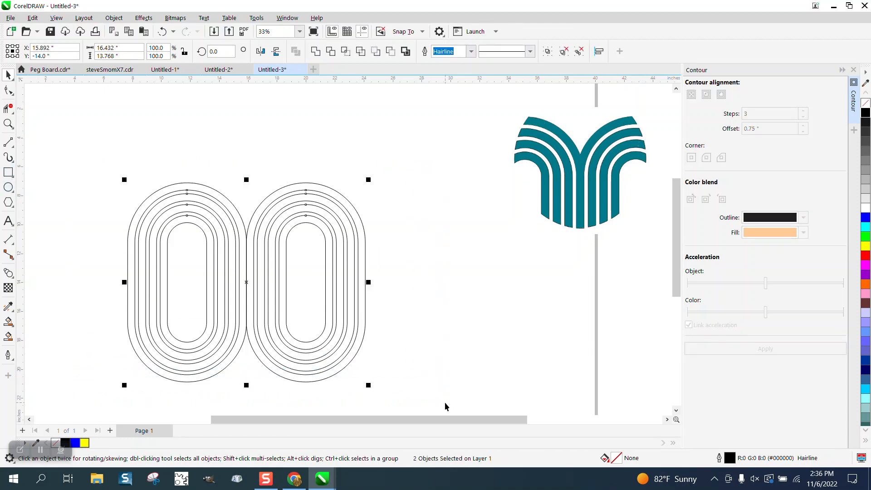
key("ctrl+g")
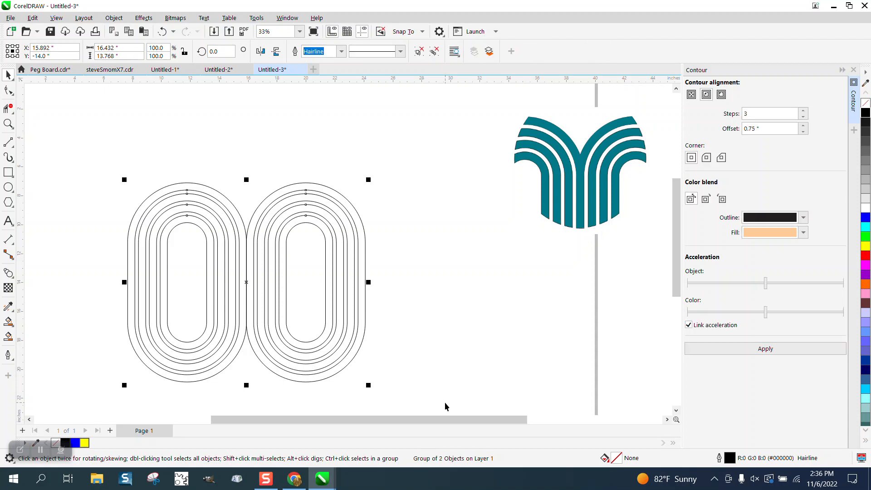
key("p")
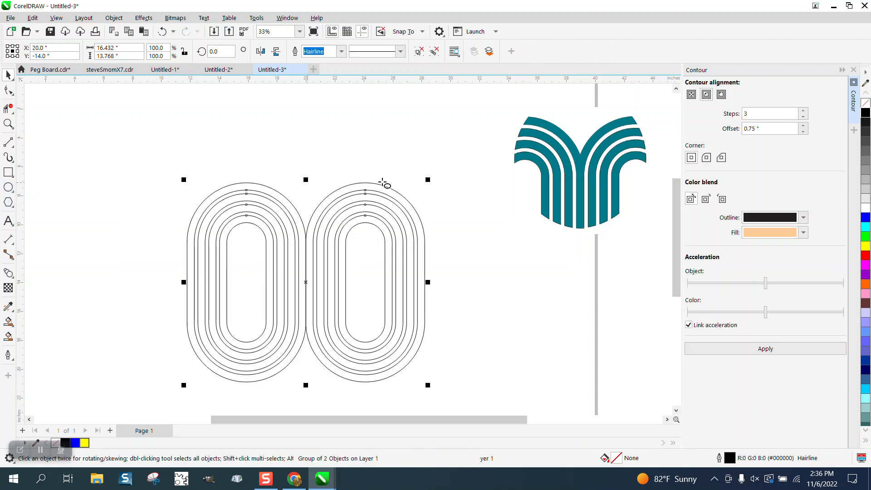
- Draw a circle about 12.6 inches across, centred on the upper part of the seam between the two ring groups
key("F7")
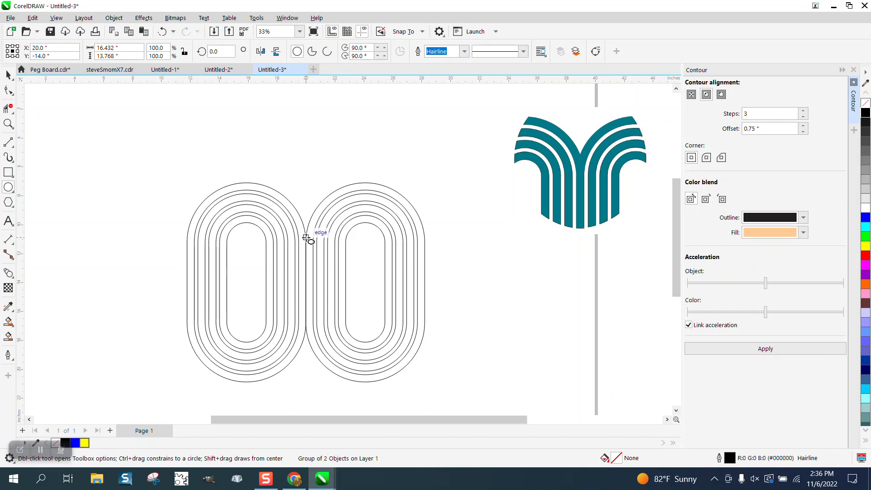
left_click_drag(306, 238, 224, 329)
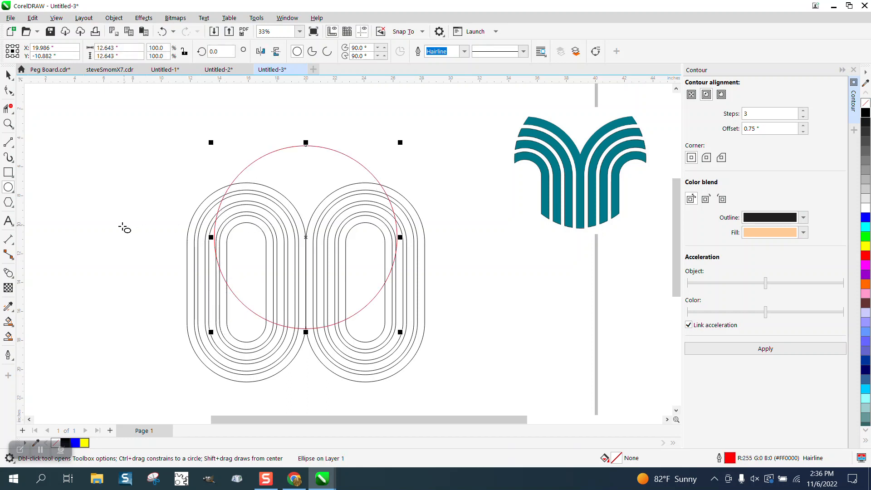
- Try Smart Fill in blue on the four bands of the left ring group that lie inside the circle
left_click(9, 337)
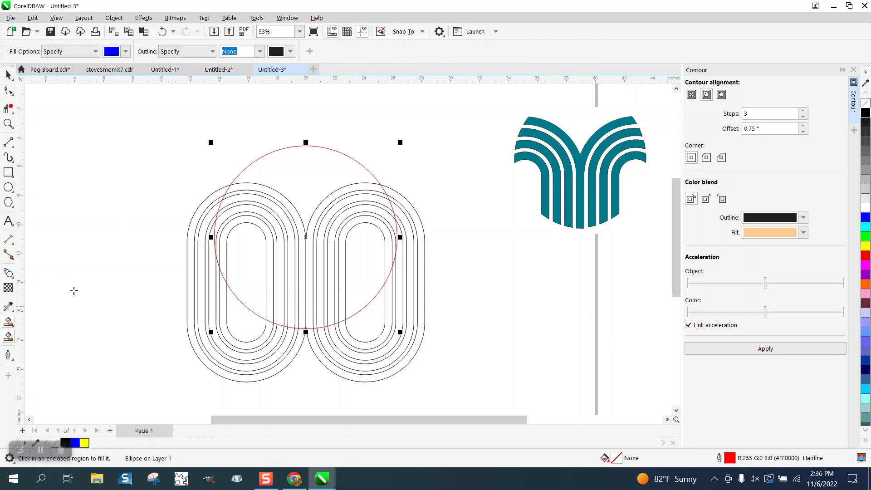
left_click(256, 187)
left_click(260, 200)
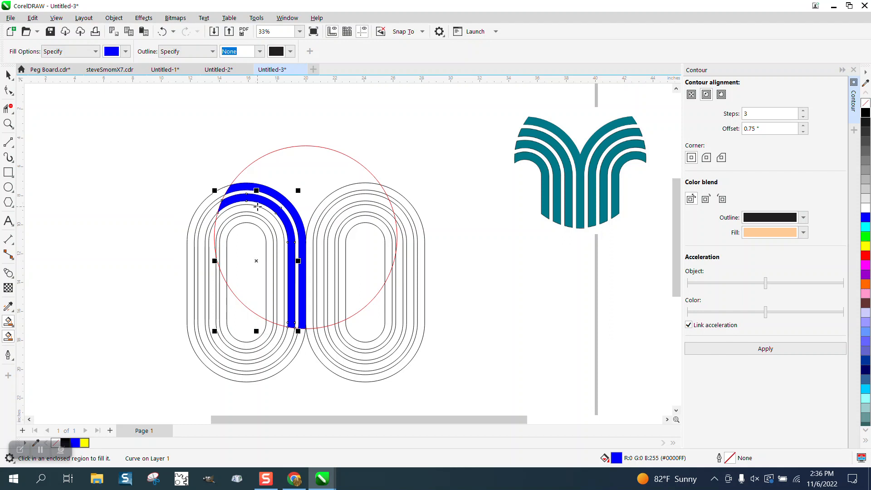
left_click(257, 208)
left_click(255, 221)
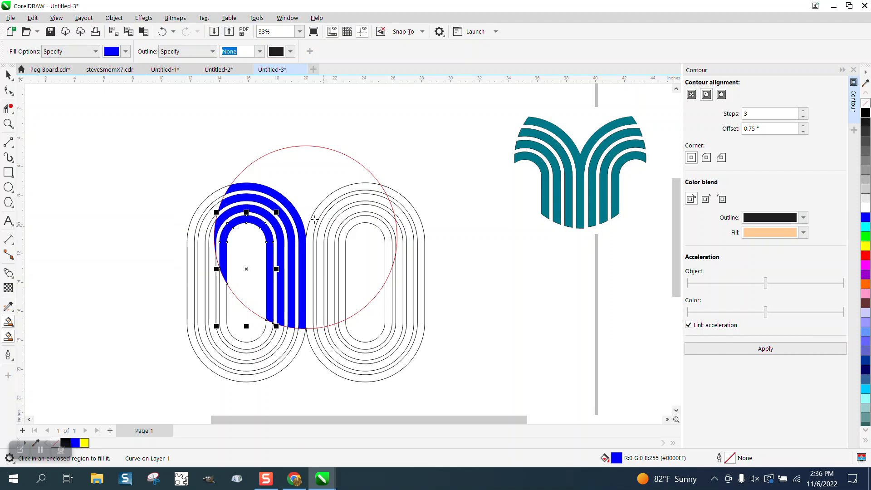
- Undo the four blue Smart Fill shapes in the left ring group
left_click(162, 32)
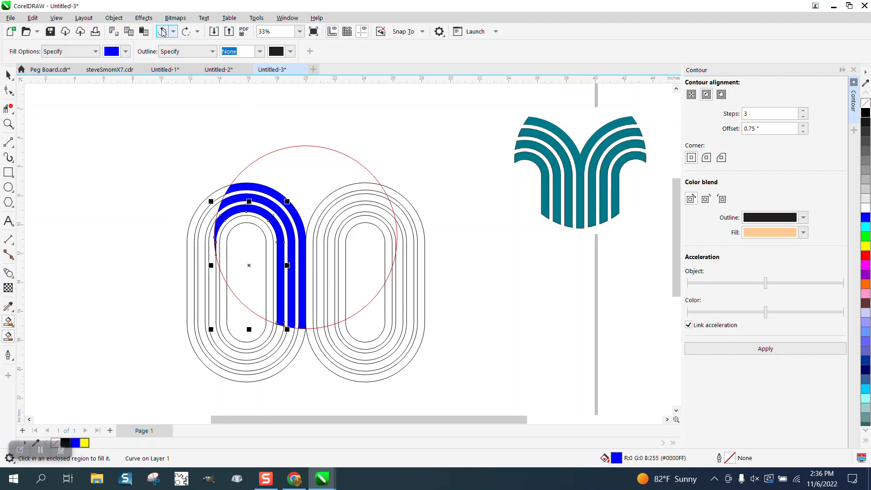
left_click(162, 31)
left_click(163, 31)
left_click(163, 32)
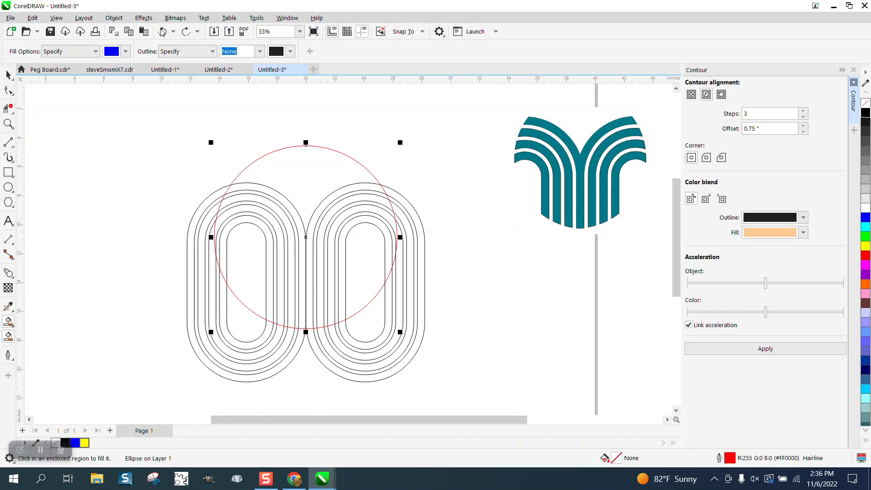
- Shrink the circle around its centre to about 11.5 inches and Smart Fill the four left bands inside it with blue
left_click(8, 75)
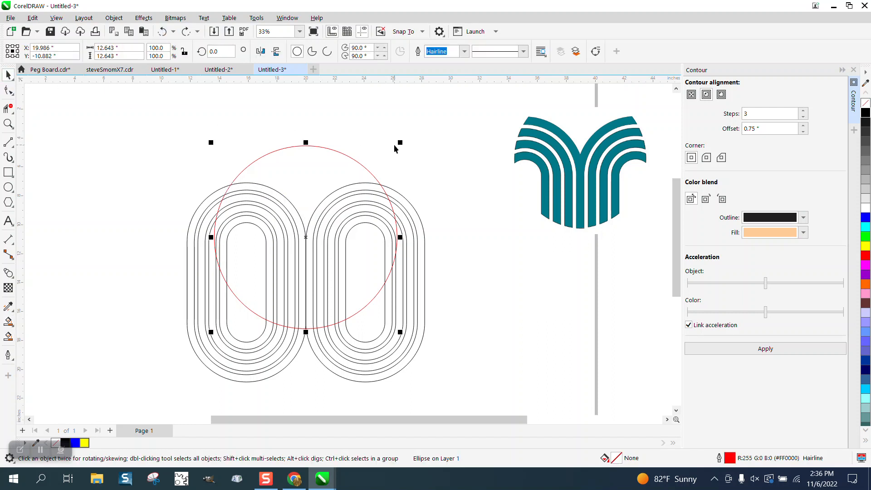
left_click_drag(401, 143, 394, 151)
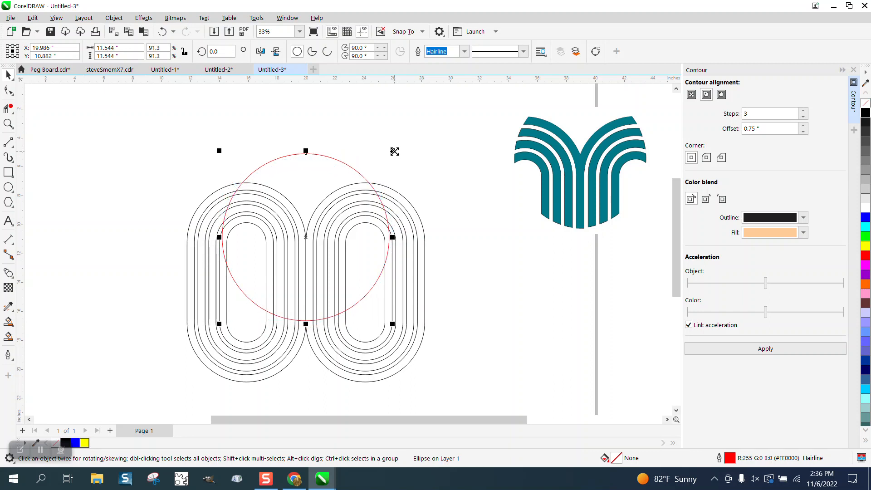
left_click(8, 336)
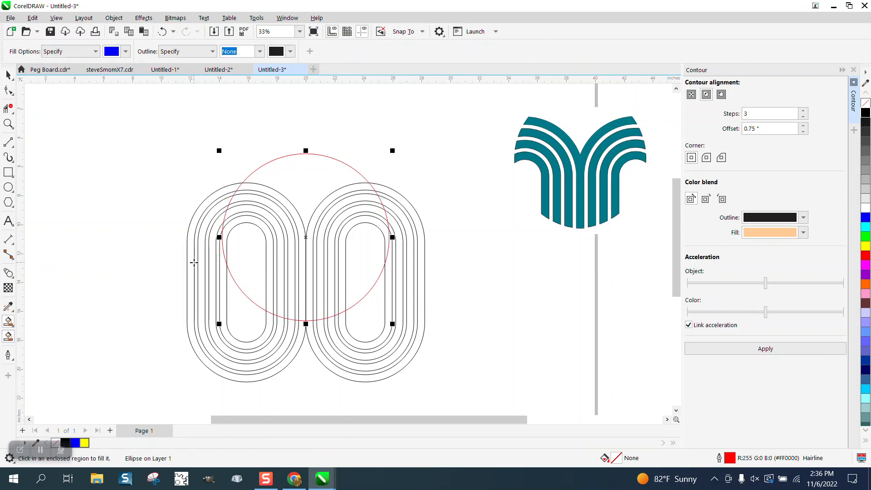
left_click(226, 230)
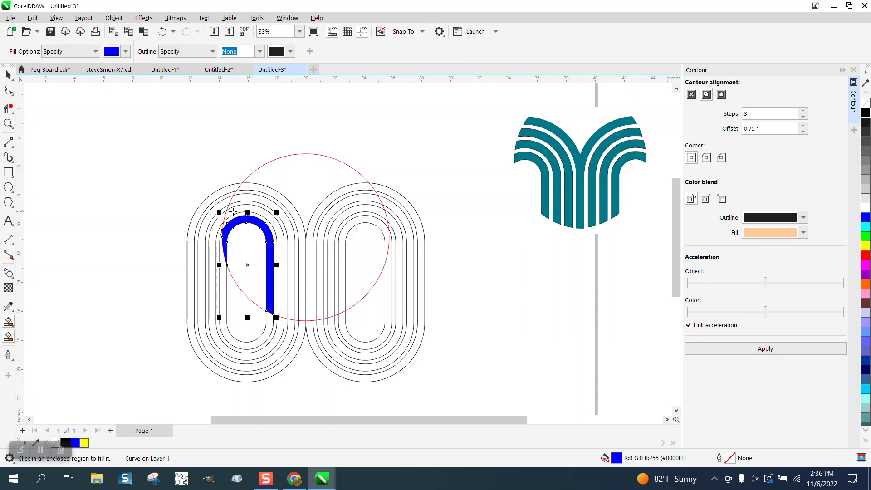
left_click(239, 205)
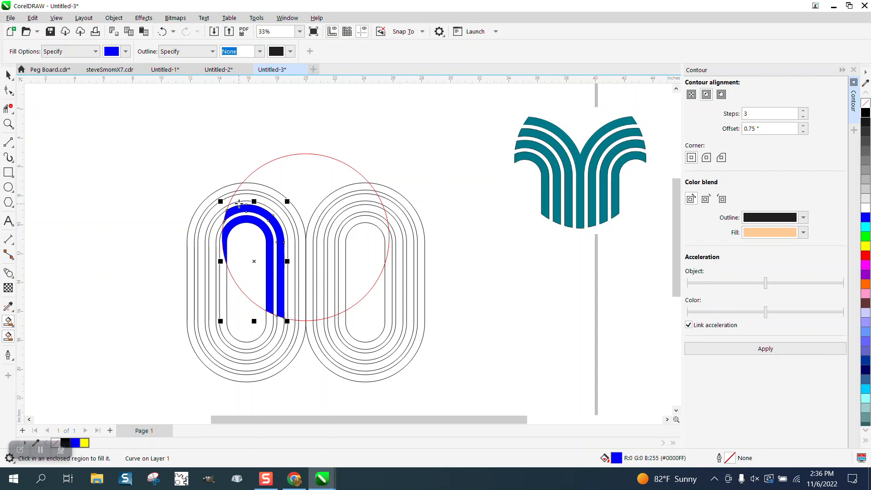
left_click(241, 199)
left_click(246, 194)
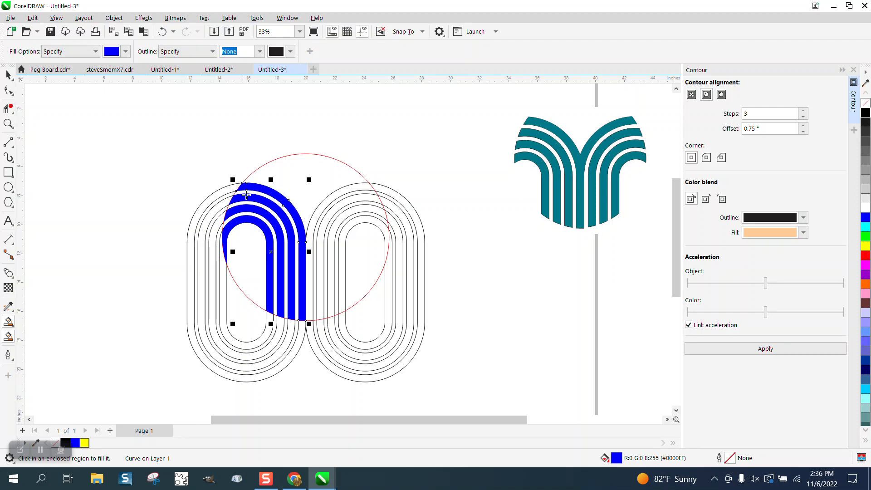
- Undo the four blue fills made with the 11.5-inch circle
left_click(162, 32)
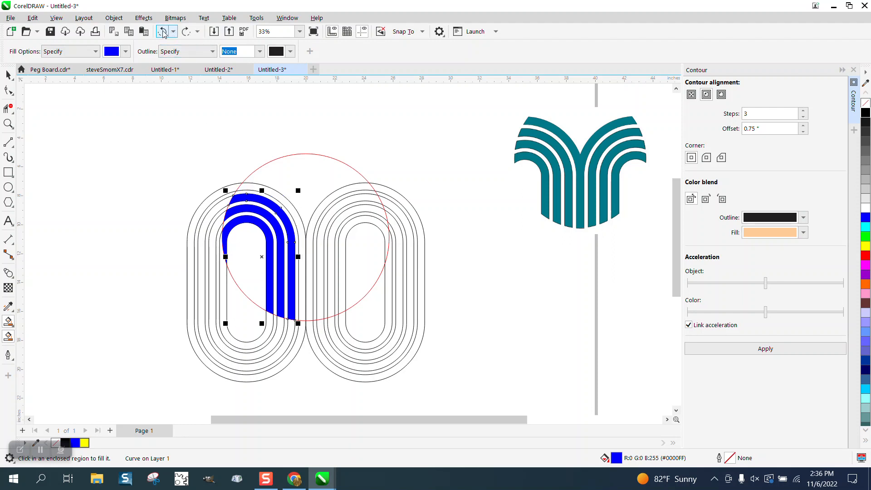
left_click(162, 31)
left_click(161, 31)
left_click(162, 31)
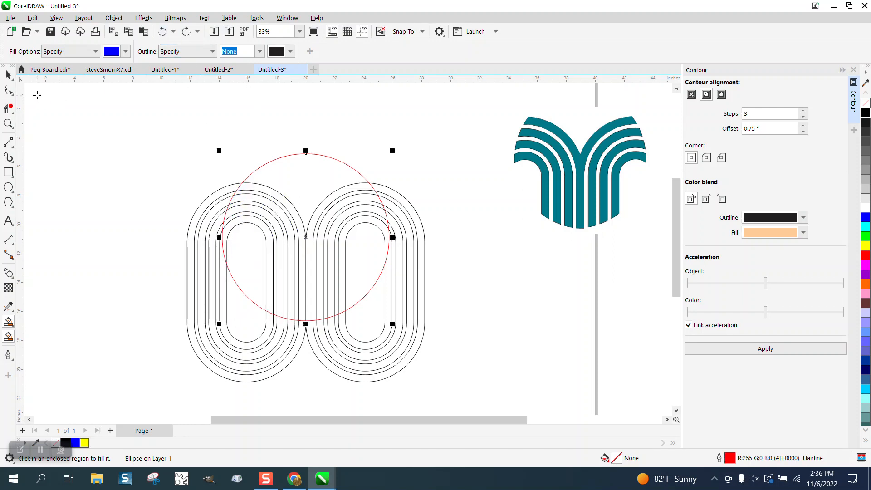
- Shrink the circle around its centre to about 10.5 inches and Smart Fill the four left bands inside it with blue
left_click(8, 75)
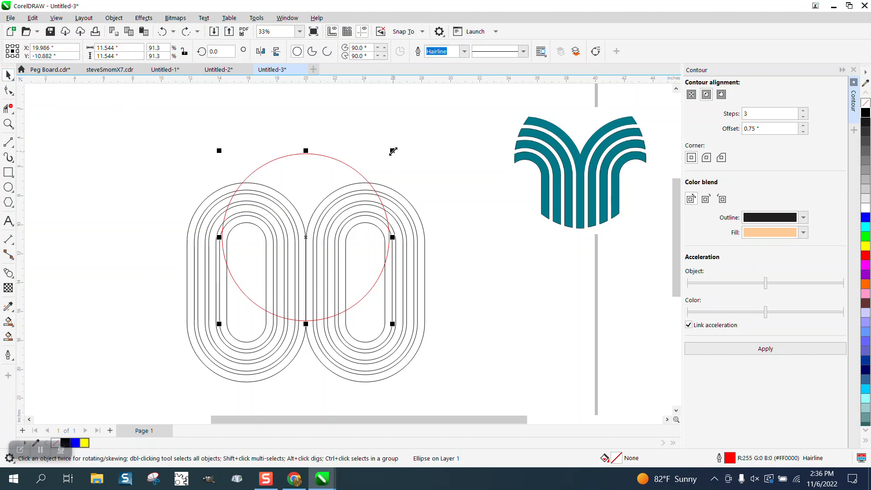
left_click_drag(393, 151, 390, 160)
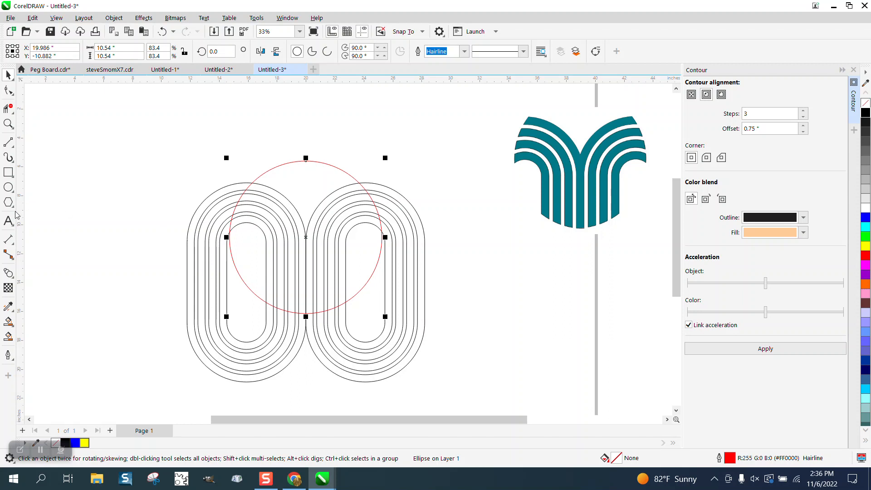
left_click(8, 335)
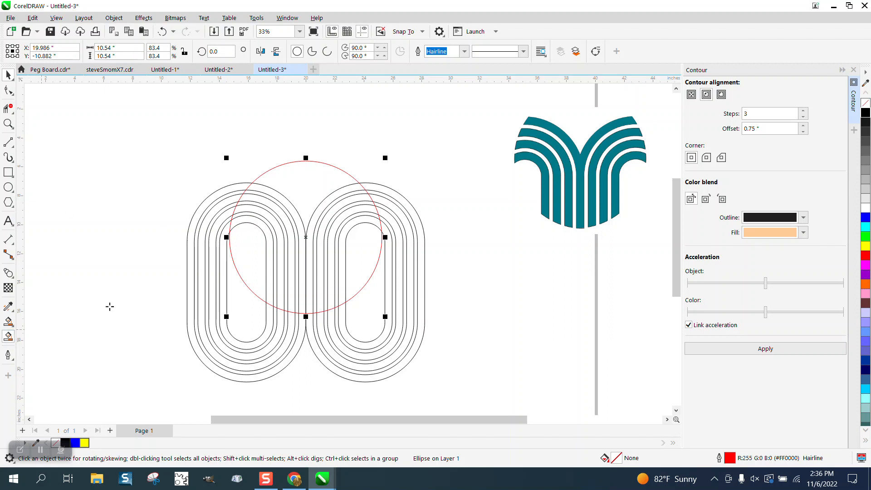
left_click(236, 223)
left_click(244, 208)
left_click(252, 197)
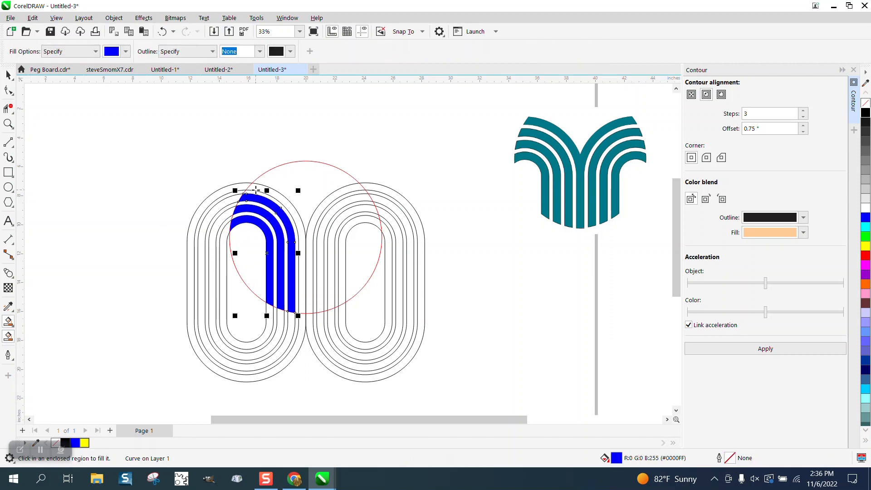
left_click(256, 189)
- Smart Fill the four bands of the right ring group inside the circle with blue
left_click(344, 193)
left_click(348, 203)
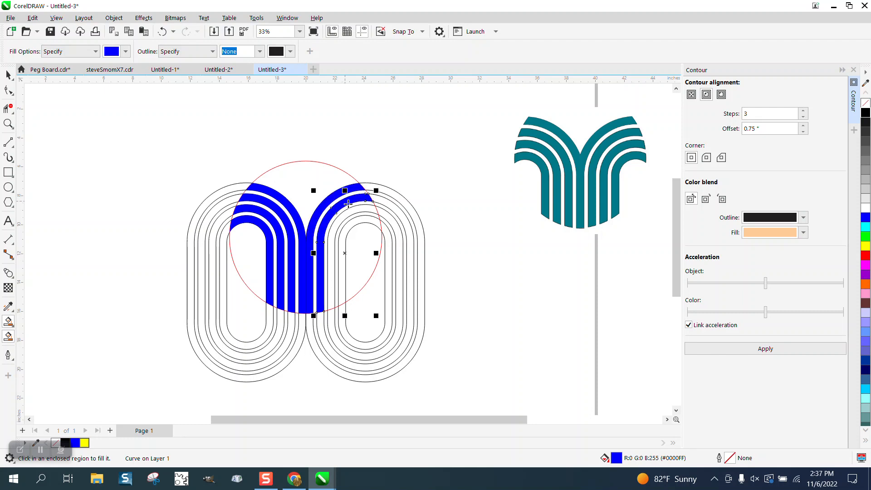
left_click(351, 210)
left_click(360, 221)
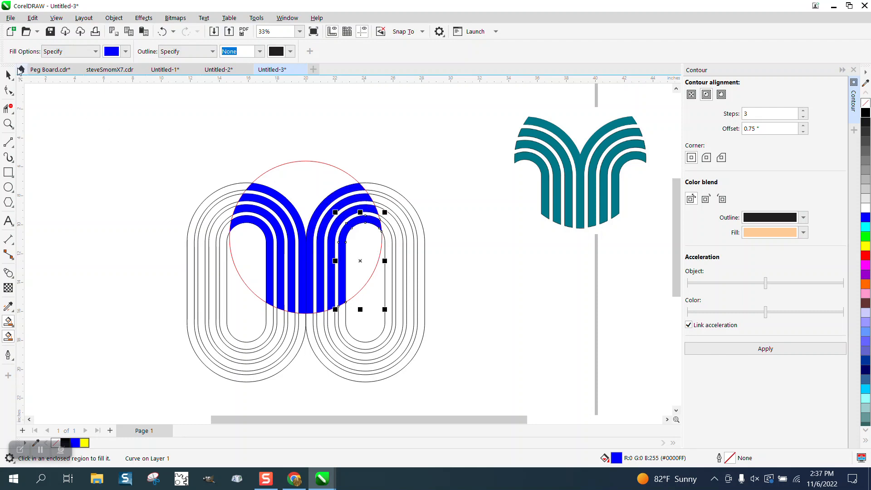
- Delete the red construction circle and the grouped rings, keeping only the blue stripe shapes
left_click(8, 75)
left_click(336, 167)
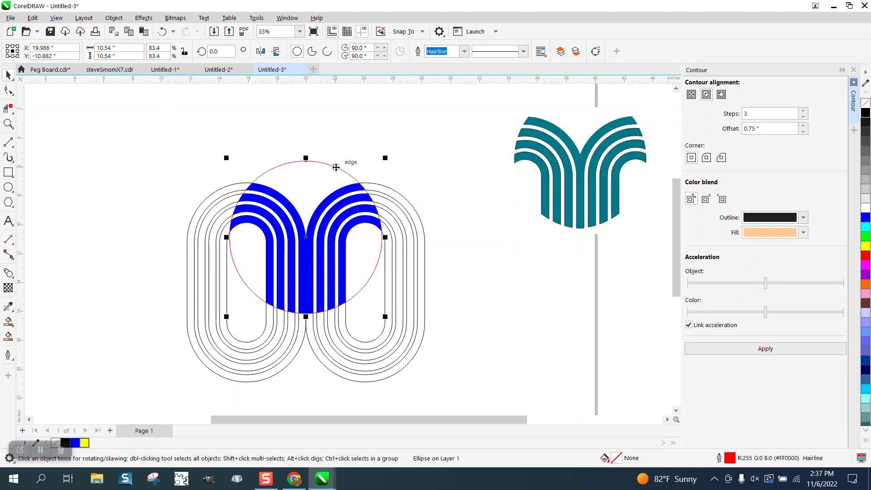
key("Delete")
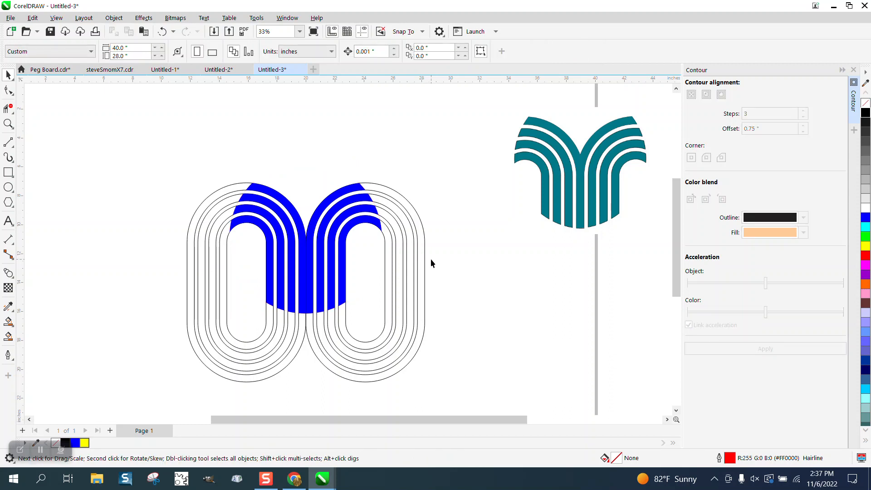
left_click(425, 262)
key("Delete")
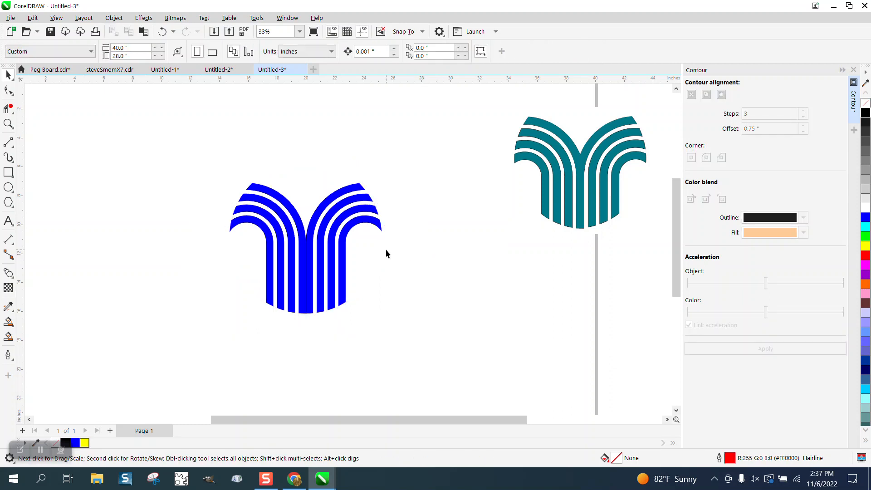
- Give all eight blue stripe shapes no fill and a black hairline outline, and deselect them
left_click_drag(188, 152, 417, 364)
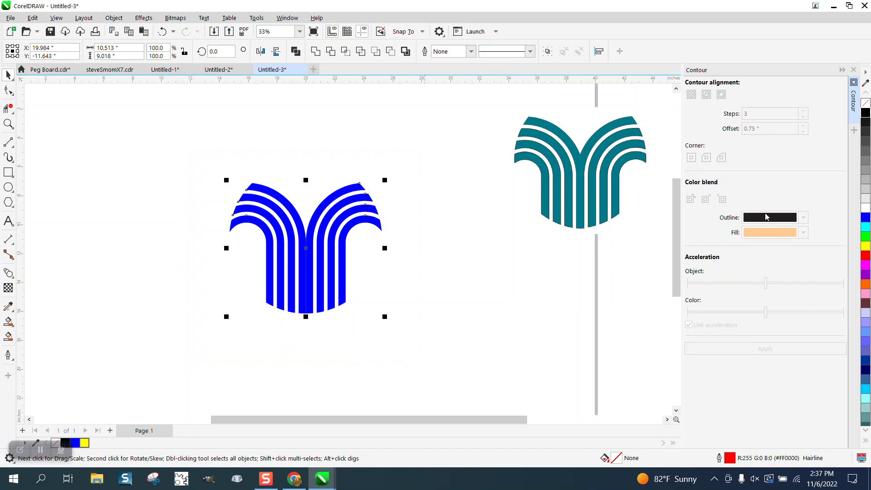
left_click(865, 104)
right_click(865, 113)
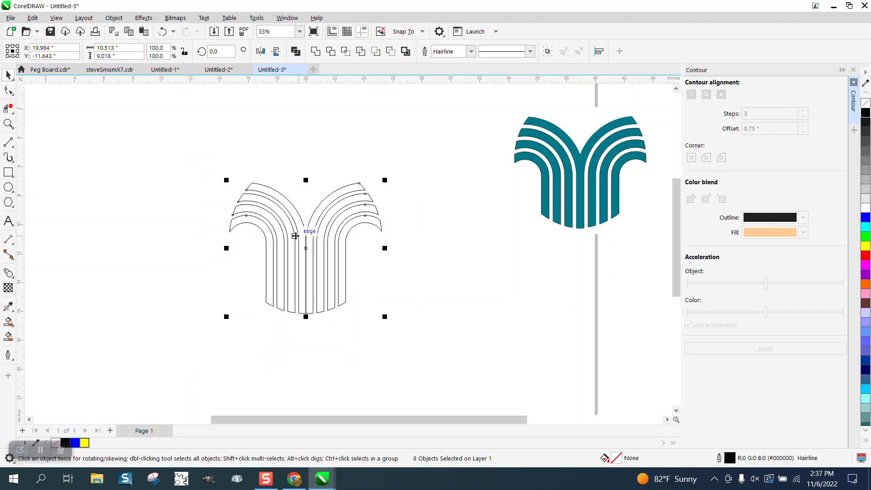
left_click(281, 195)
left_click(288, 173)
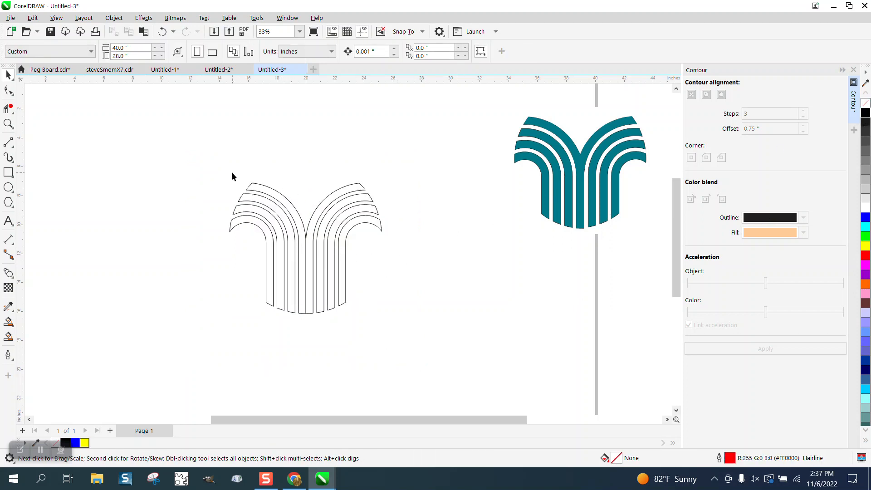
- Group the three left stripes nearest the centre and move them right so the left centre stripe overlaps the right centre stripe
left_click_drag(298, 295, 311, 322)
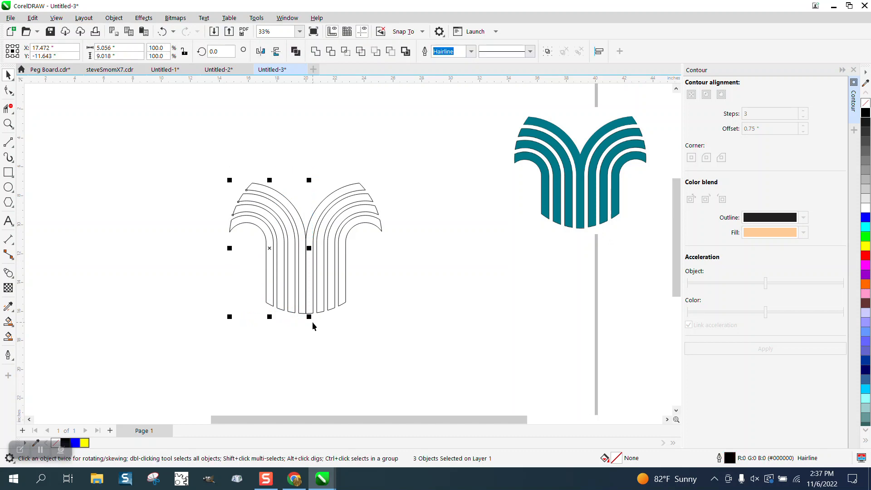
key("ctrl+g")
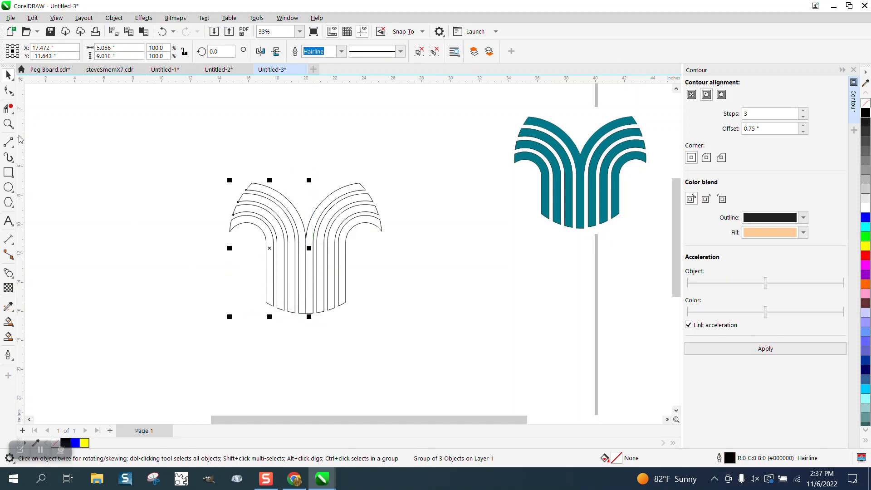
left_click(9, 123)
left_click(314, 292)
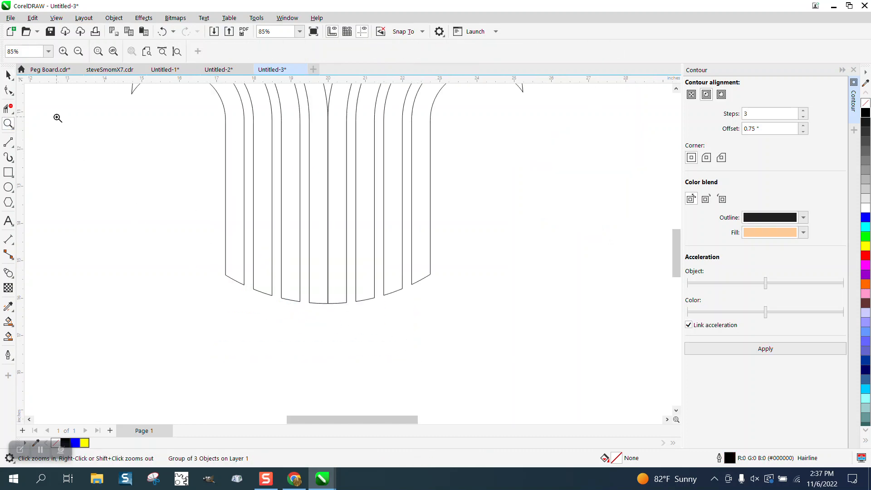
left_click(8, 74)
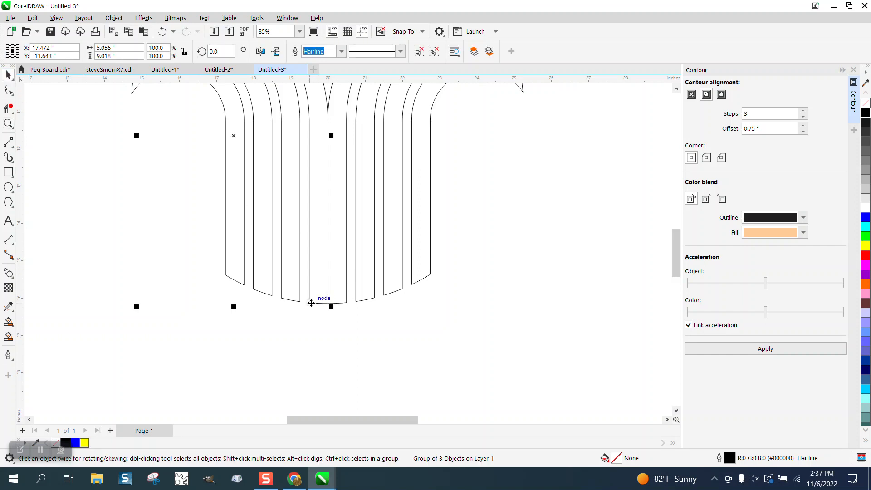
left_click_drag(311, 301, 327, 303)
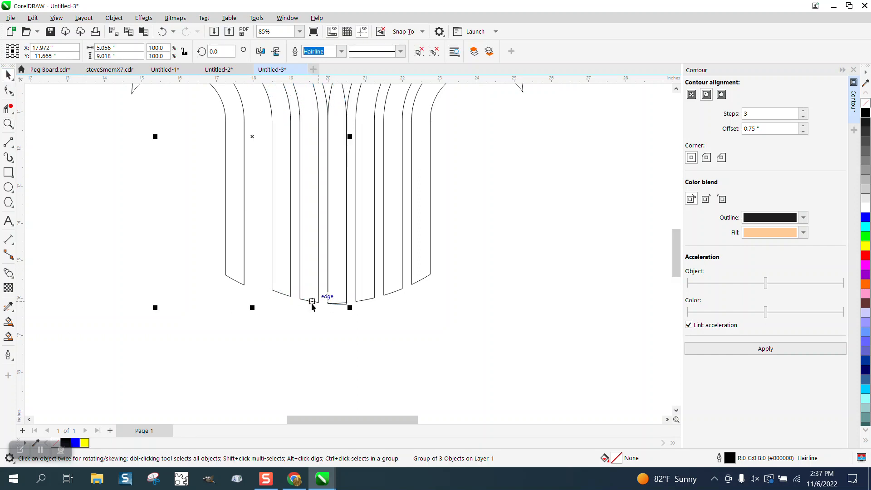
- Try to trim the extra segment at the lower end of the overlapping centre stripes with Virtual Segment Delete
scroll(190, 289, "down", 1)
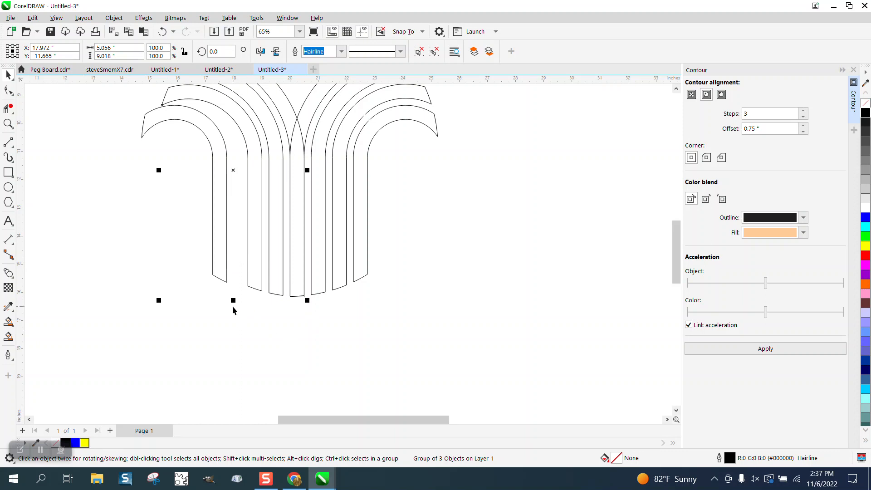
left_click(9, 123)
left_click_drag(277, 279, 341, 316)
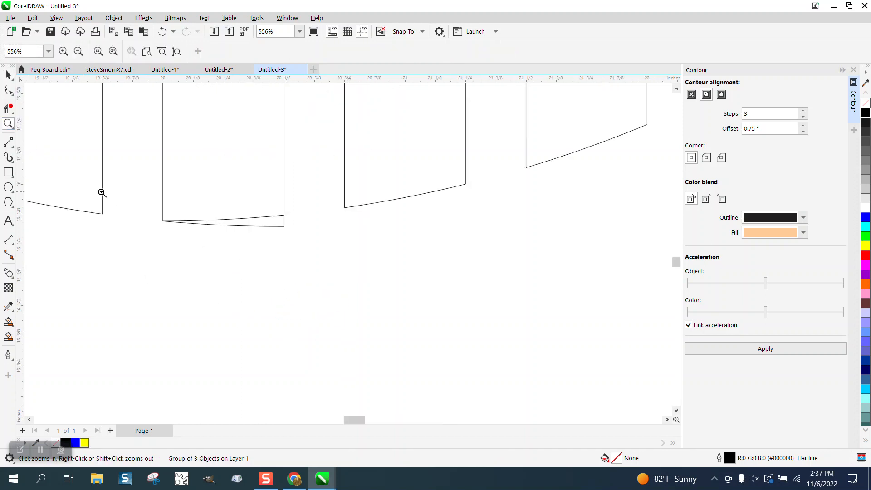
left_click(8, 108)
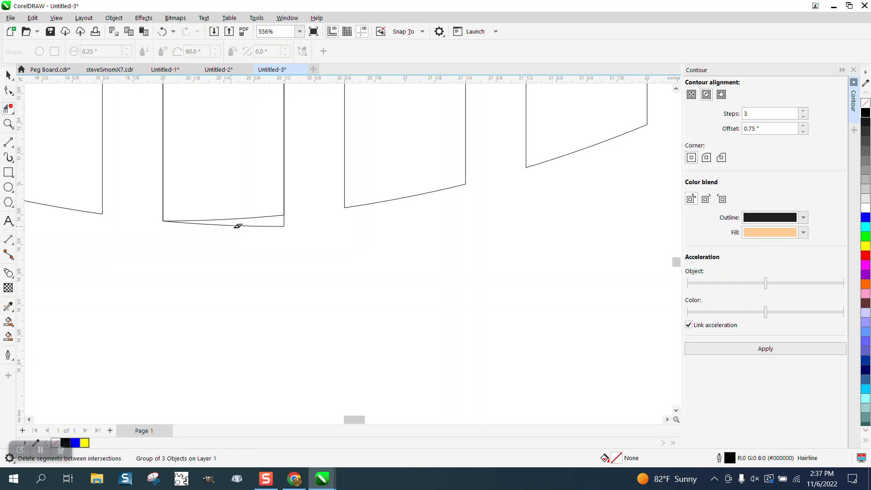
left_click(268, 226)
scroll(292, 275, "down", 2)
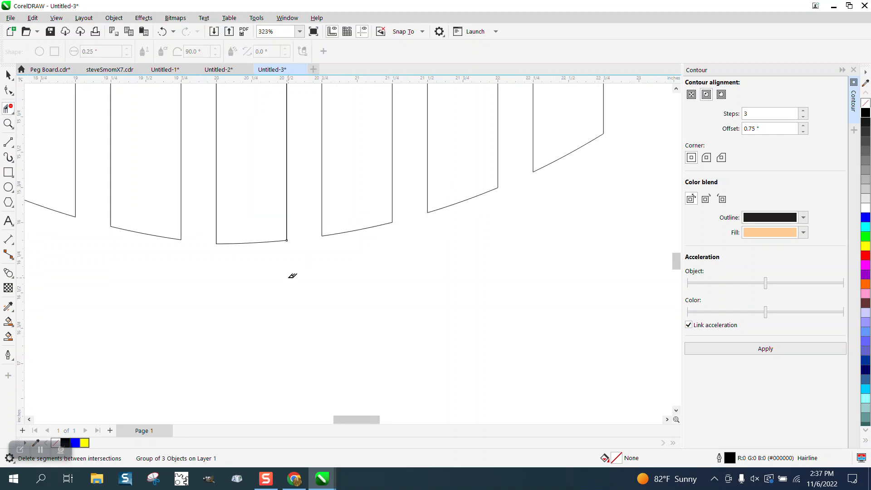
scroll(292, 275, "down", 7)
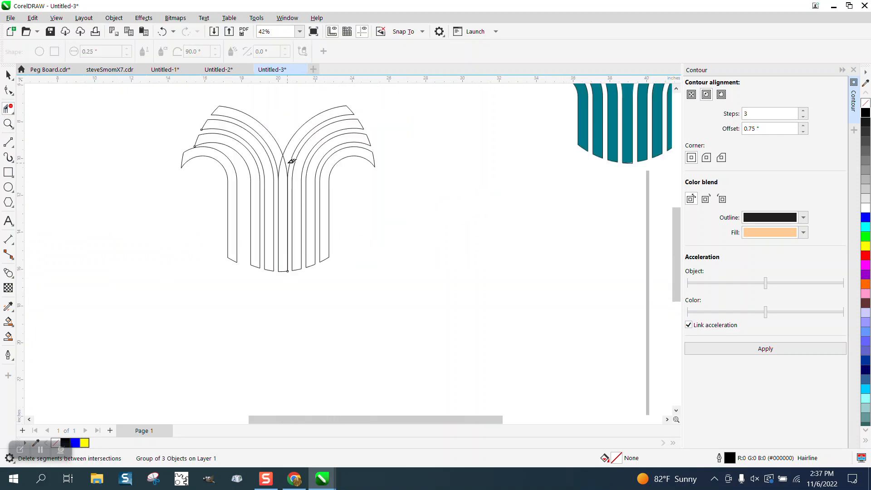
- Try to delete the crossing segments where the centre stripes meet, and undo back to before the left stripes were moved
left_click(287, 158)
left_click(283, 161)
left_click(161, 32)
left_click(161, 31)
left_click(161, 32)
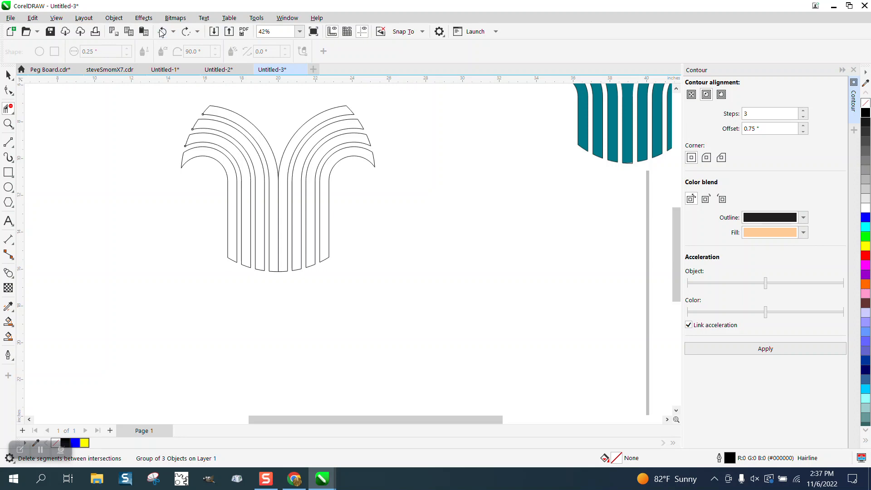
- Group all four left stripes and move them right so the left centre stripe overlaps the right centre stripe
left_click(9, 76)
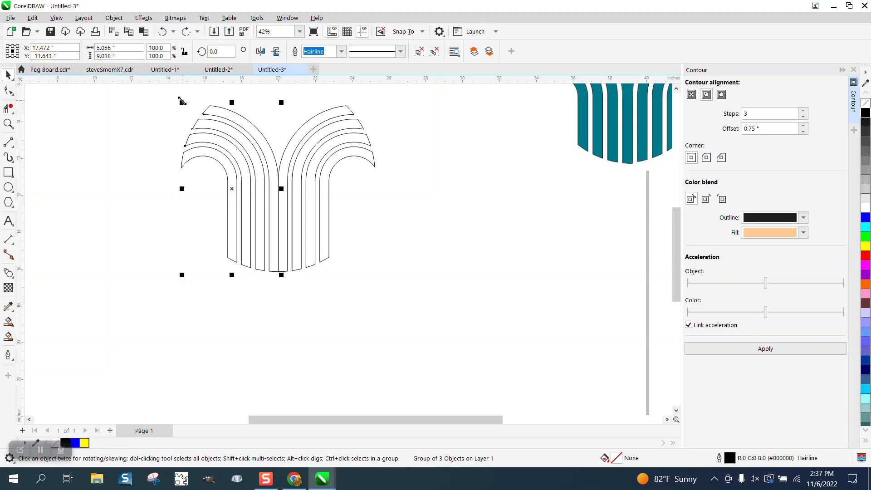
left_click_drag(164, 89, 176, 131)
mouse_move(273, 270)
left_mouse_down()
mouse_move(287, 285)
mouse_move(270, 272)
mouse_move(280, 273)
left_mouse_up()
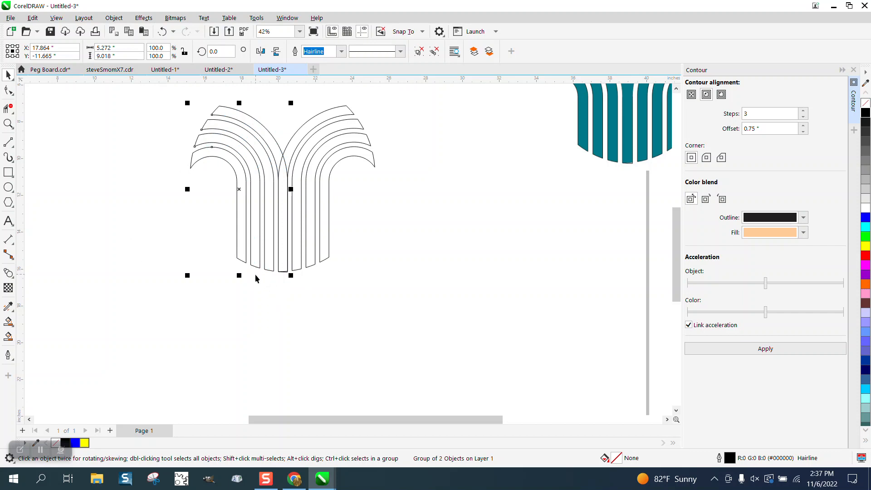
- Delete the two crossing curve segments below the V where the centre stripes overlap, using Virtual Segment Delete
left_click(9, 336)
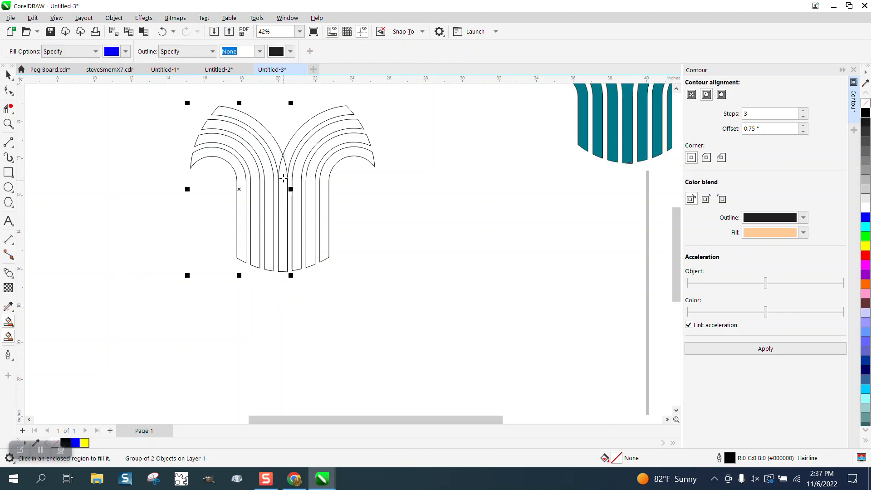
left_click(9, 108)
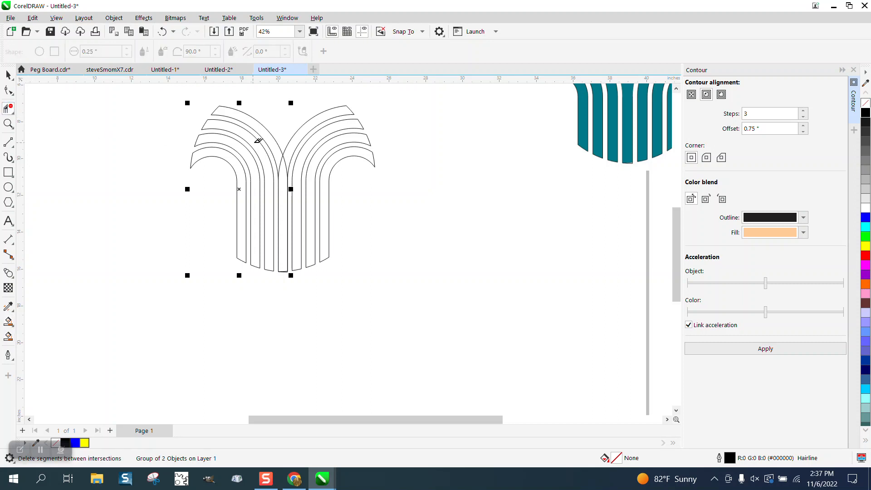
left_click(282, 160)
left_click(285, 161)
- Smart Fill the three left stripes, the merged centre Y stripe and the three right stripes with blue and no outline
left_click(8, 75)
left_click(7, 336)
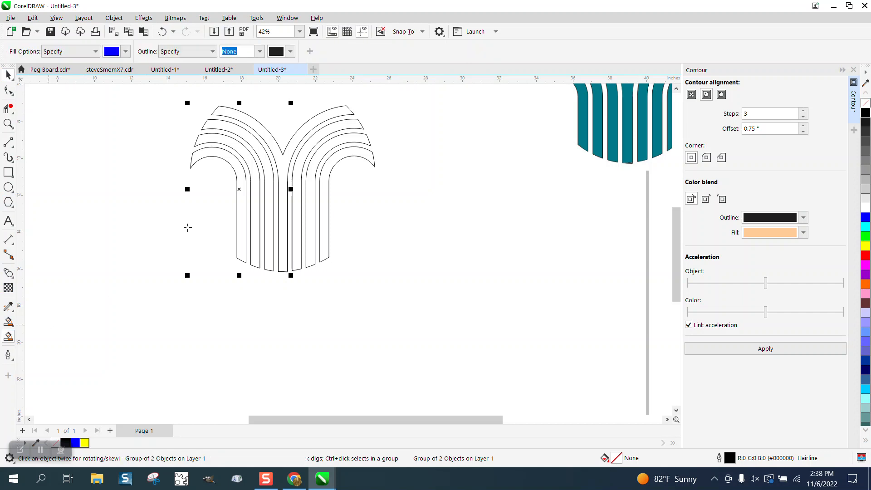
left_click(240, 166)
left_click(250, 165)
left_click(265, 162)
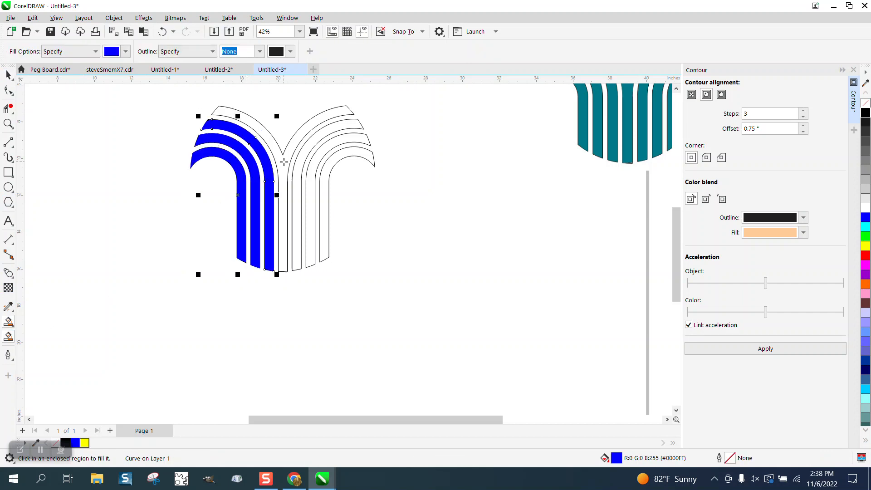
left_click(284, 161)
left_click(298, 162)
left_click(314, 169)
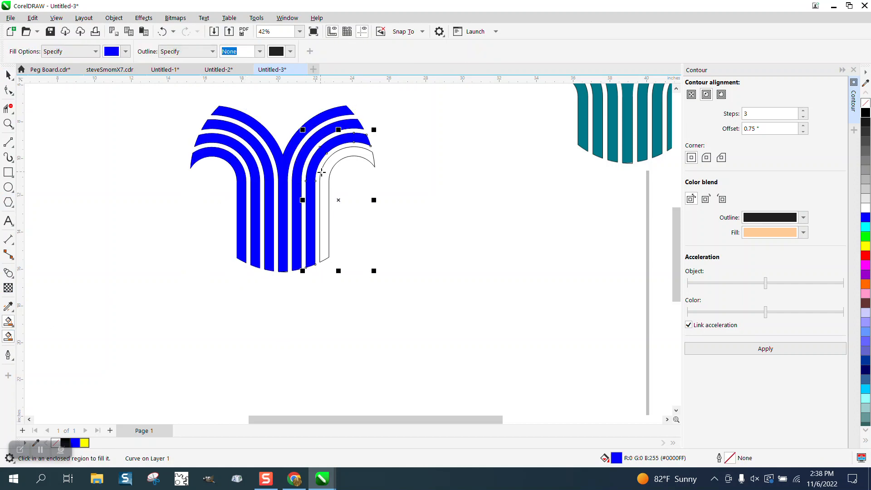
left_click(322, 172)
- Move the teal reference bitmap next to the blue vector logo and select both together
left_click(8, 89)
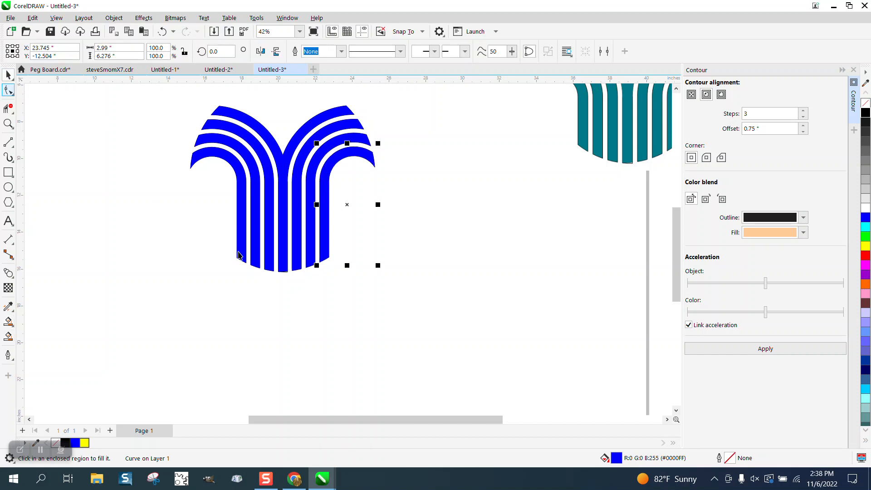
scroll(238, 255, "down", 1)
left_click(8, 75)
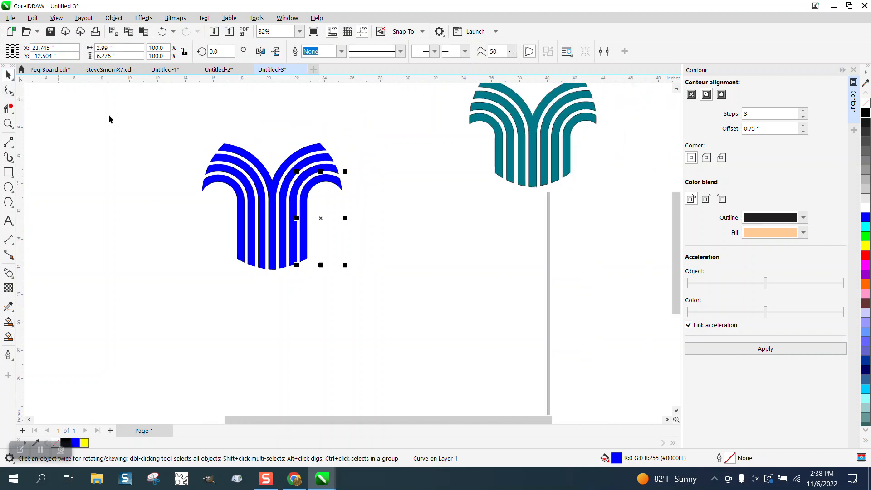
left_click_drag(545, 160, 429, 229)
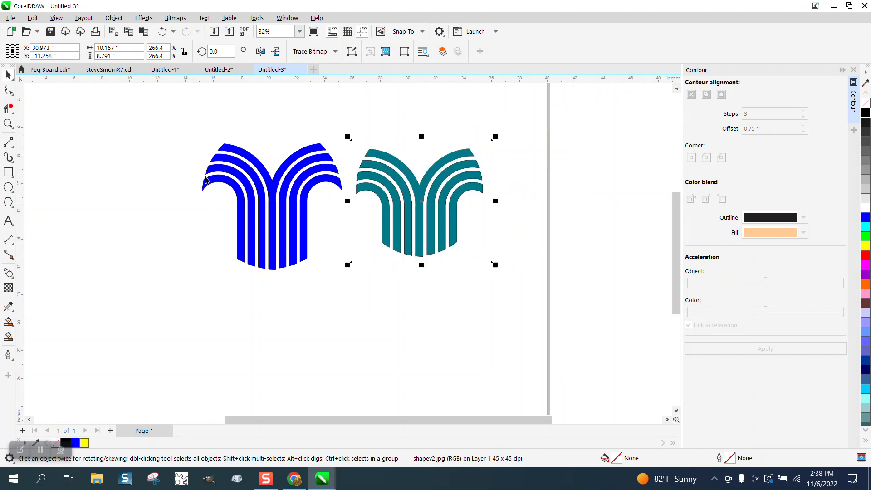
left_click_drag(198, 125, 507, 316)
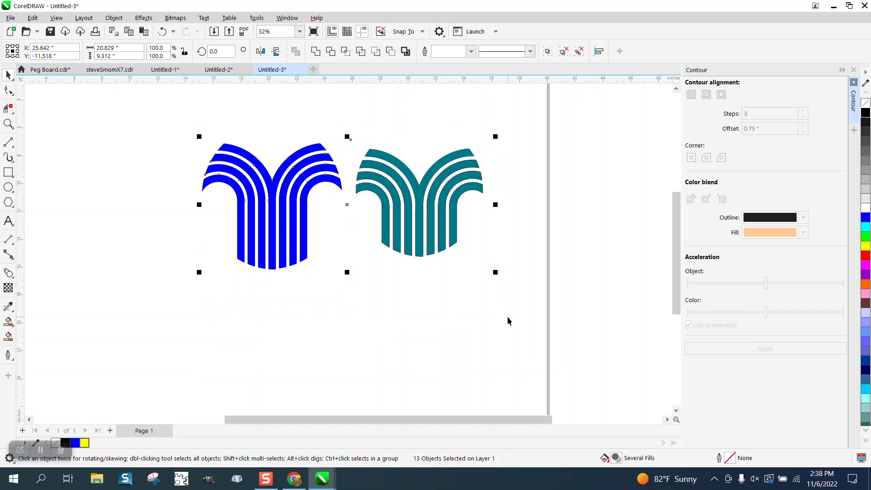